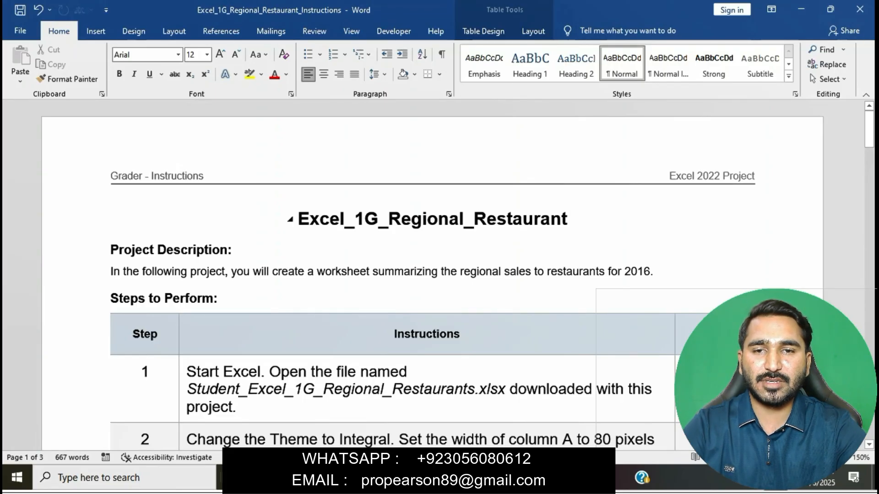
# Highlight the document title and the step 1 instruction text in yellow.
pyautogui.click(290, 219)
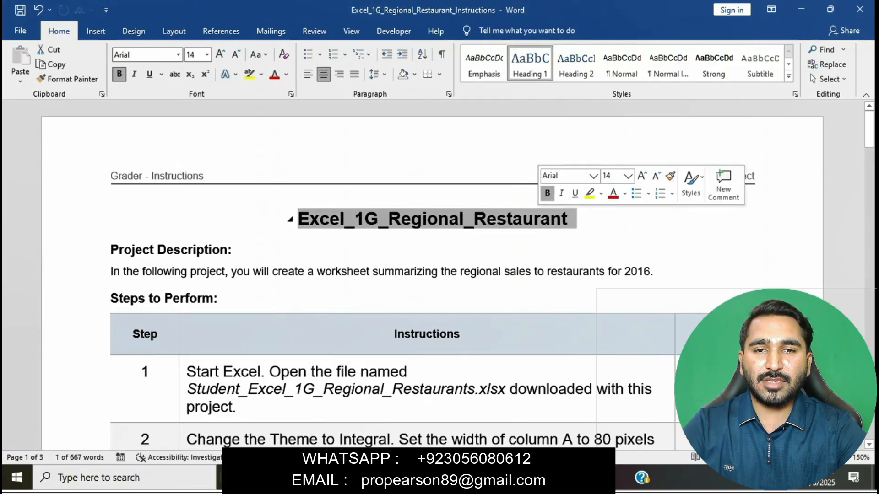
pyautogui.click(589, 193)
pyautogui.click(504, 271)
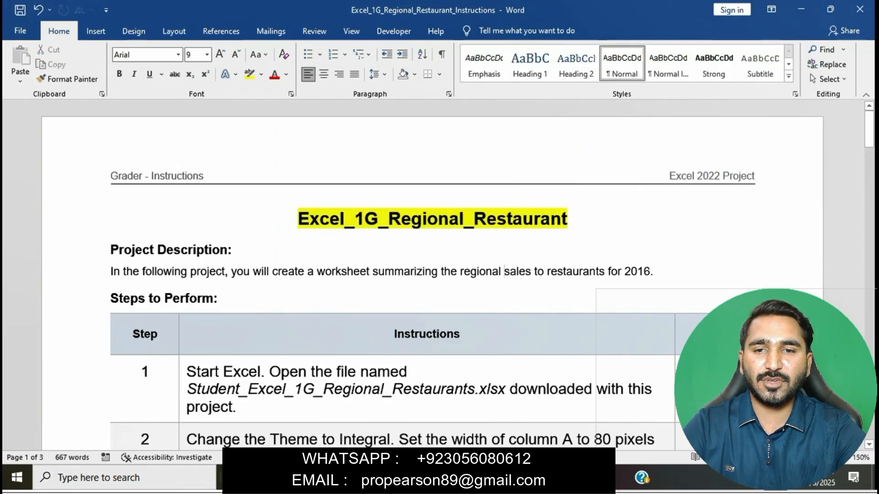
pyautogui.scroll(-4, 440, 274)
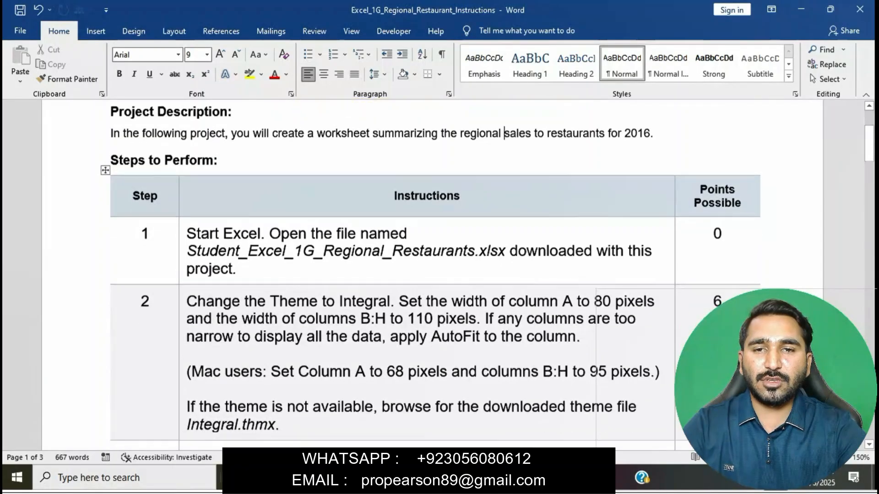
pyautogui.click(182, 214)
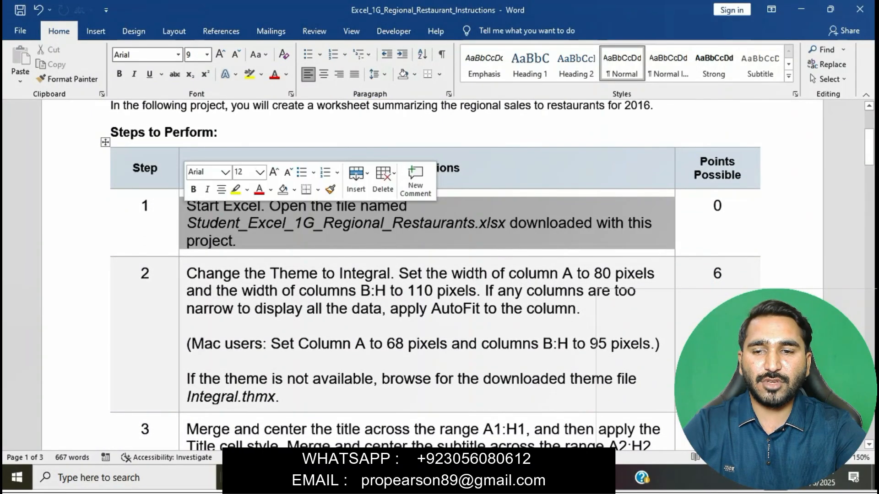
pyautogui.click(236, 190)
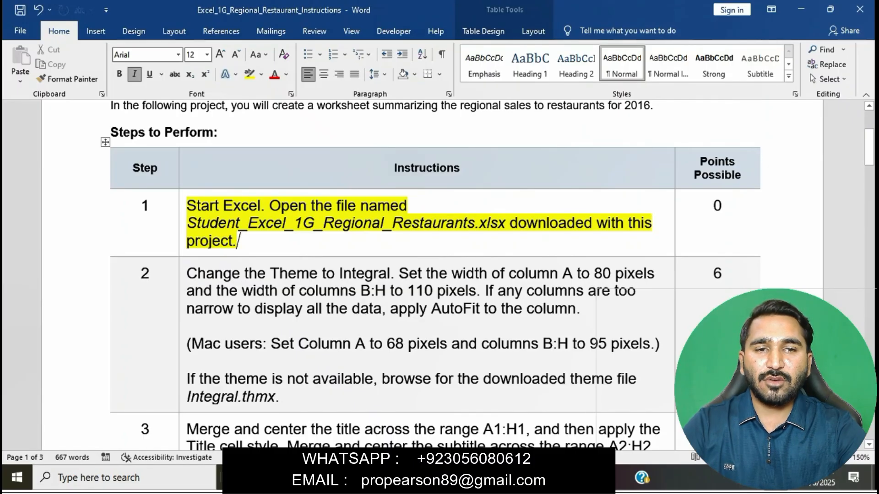
# Glance over the Excel_1G_Regional_Restaurants workbook, then return to the Word instructions.
pyautogui.hotkey('alt', 'Tab')
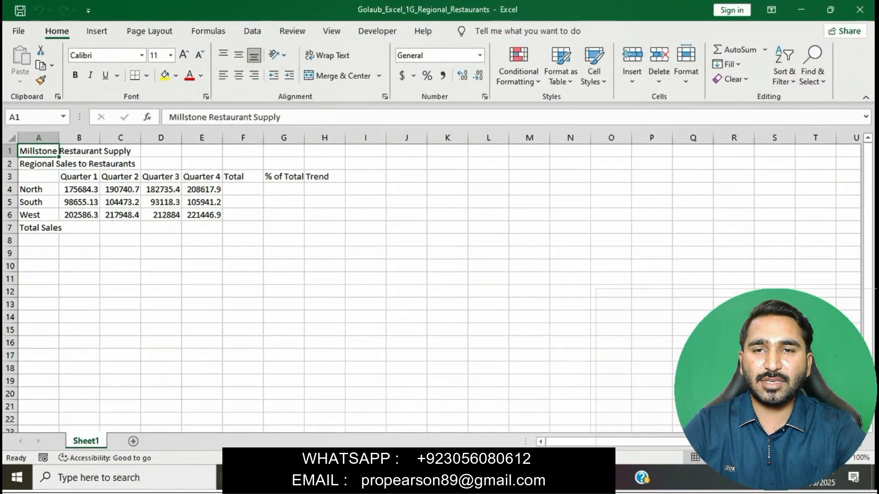
pyautogui.scroll(-1, 430, 275)
pyautogui.scroll(1, 430, 275)
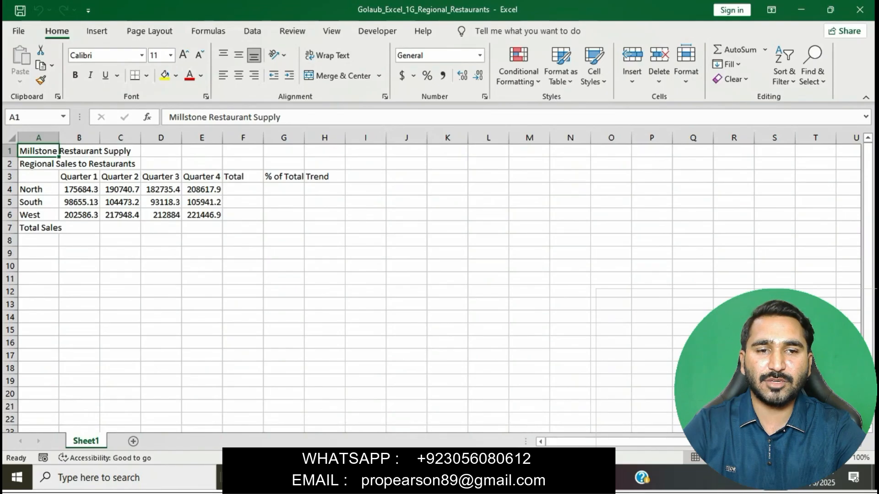
pyautogui.hotkey('alt', 'Tab')
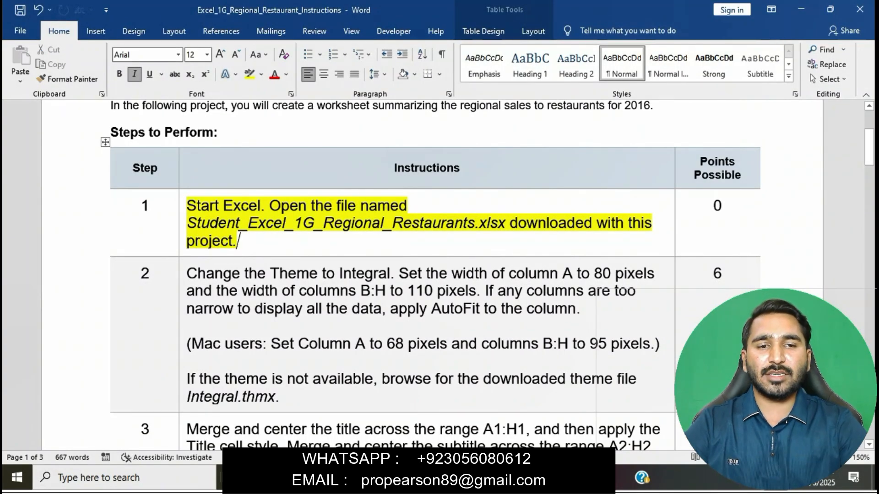
# Remove the yellow highlight from step 1's instruction text.
pyautogui.tripleClick(237, 240)
pyautogui.click(233, 186)
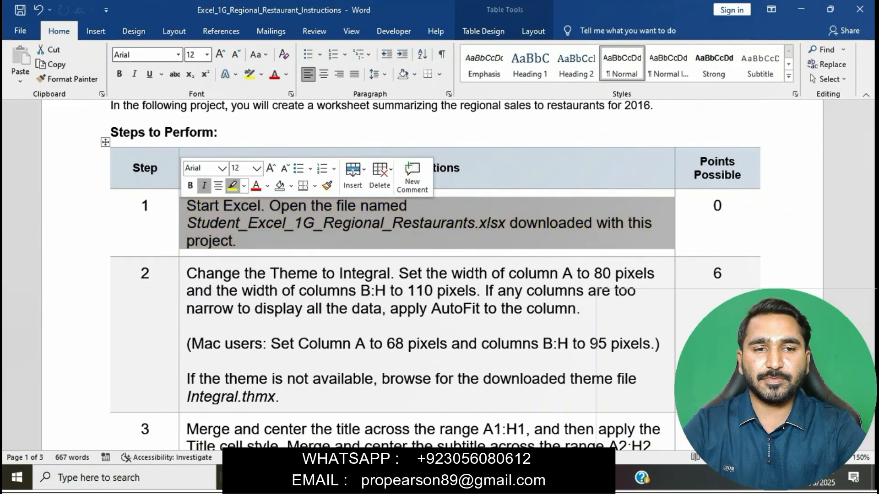
pyautogui.click(238, 241)
pyautogui.click(274, 223)
pyautogui.scroll(-1, 275, 223)
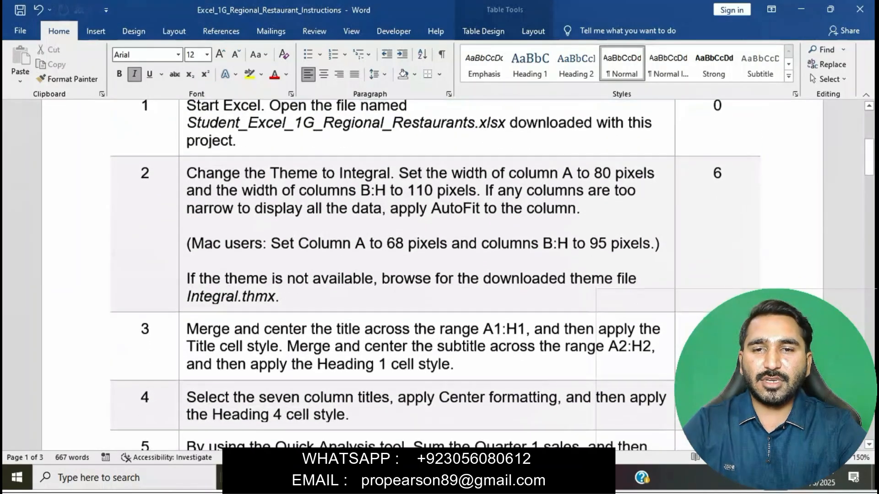
# Highlight step 2 in yellow and select its Integral theme sentence before switching to Excel.
pyautogui.click(183, 238)
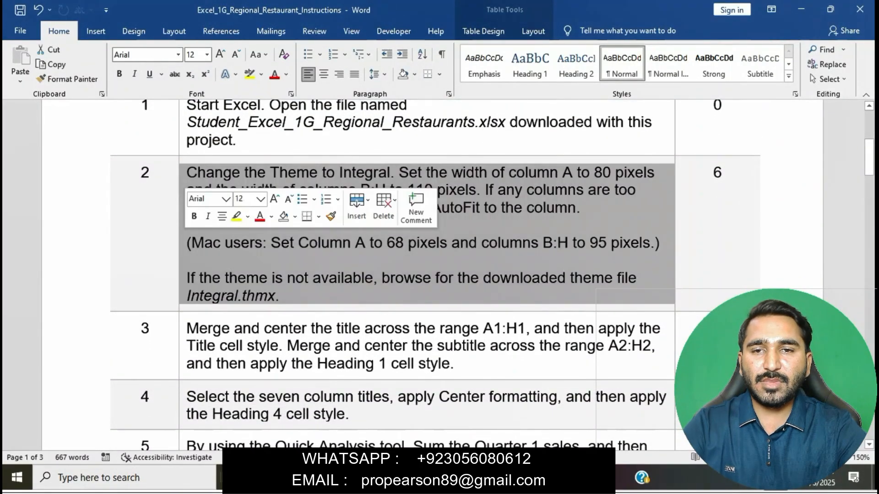
pyautogui.click(236, 217)
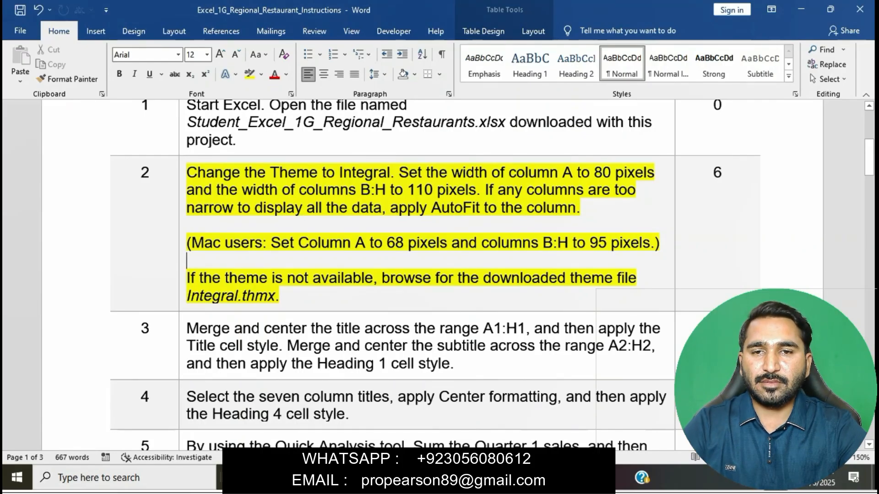
pyautogui.moveTo(187, 173); pyautogui.dragTo(390, 172)
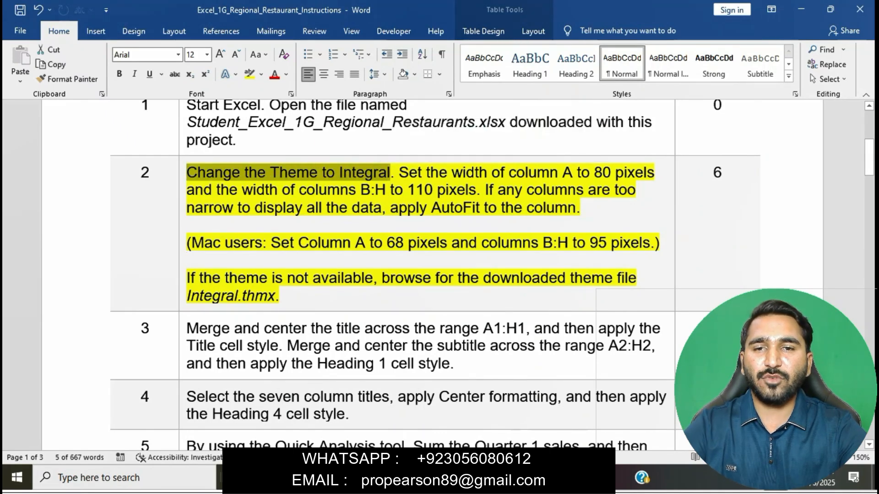
pyautogui.hotkey('alt', 'Tab')
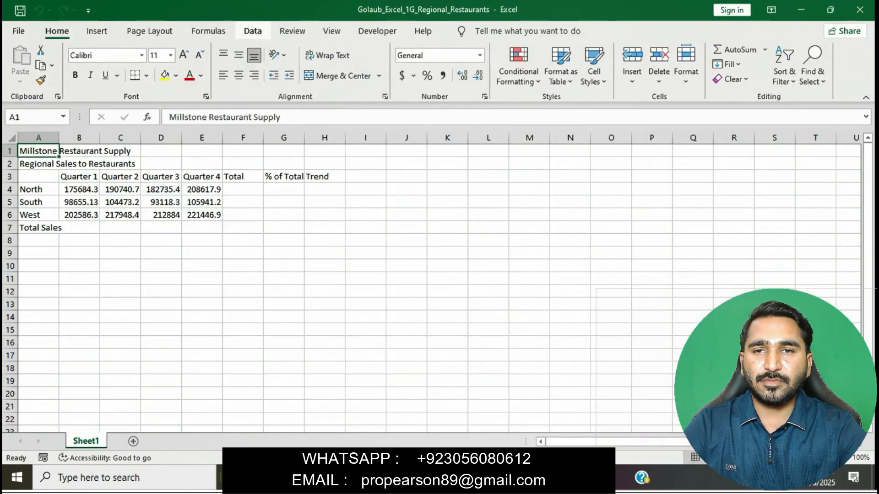
# Apply the Integral theme from Page Layout's Themes gallery, then go back to Word.
pyautogui.click(208, 31)
pyautogui.click(149, 30)
pyautogui.click(21, 64)
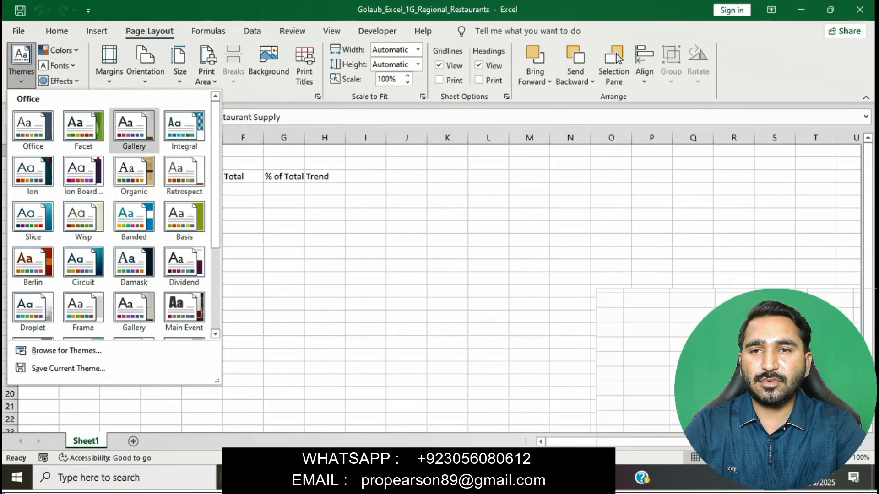
pyautogui.click(184, 128)
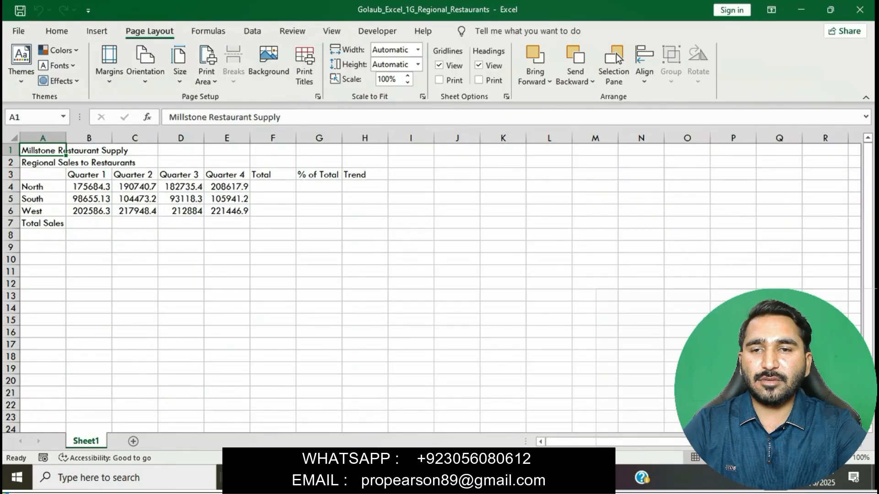
pyautogui.hotkey('alt', 'Tab')
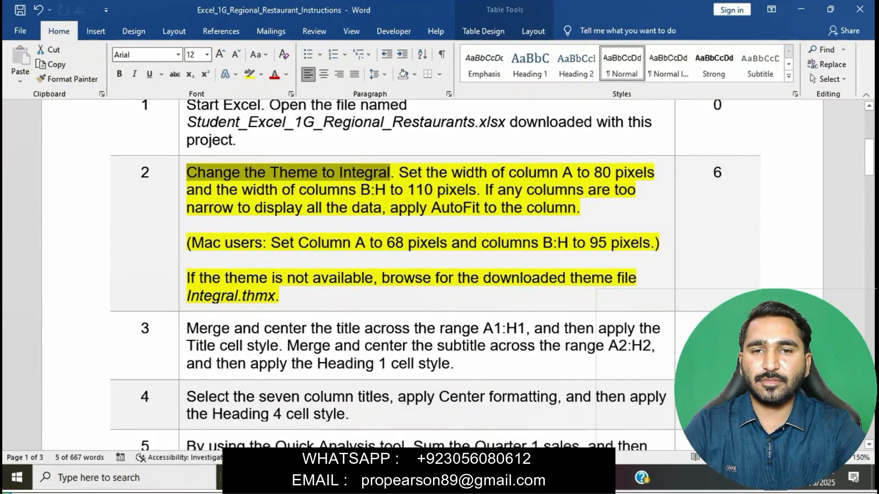
# Drag column A's border out to about 80 pixels, then read the columns B:H width instruction.
pyautogui.moveTo(399, 173); pyautogui.dragTo(657, 173)
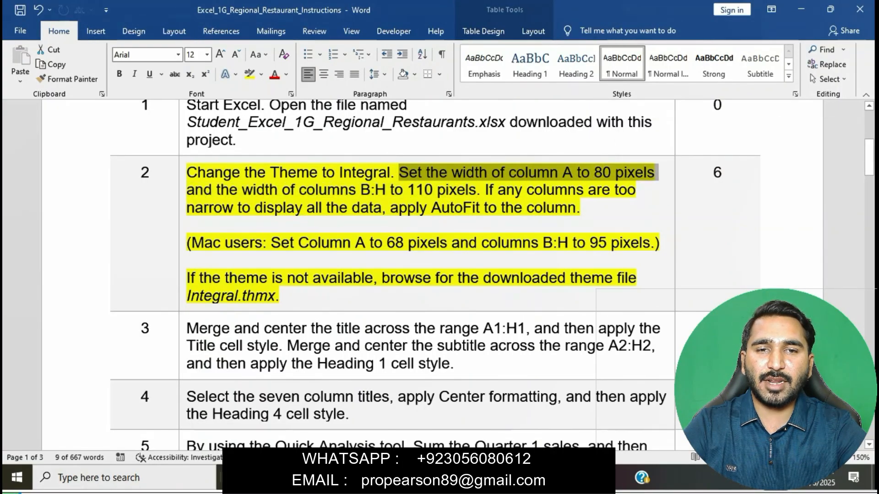
pyautogui.hotkey('alt', 'Tab')
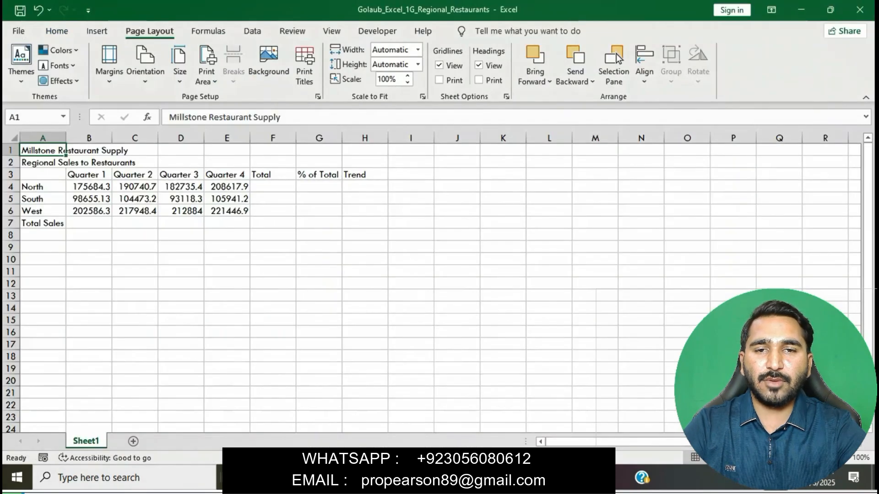
pyautogui.moveTo(66, 138); pyautogui.dragTo(71, 137)
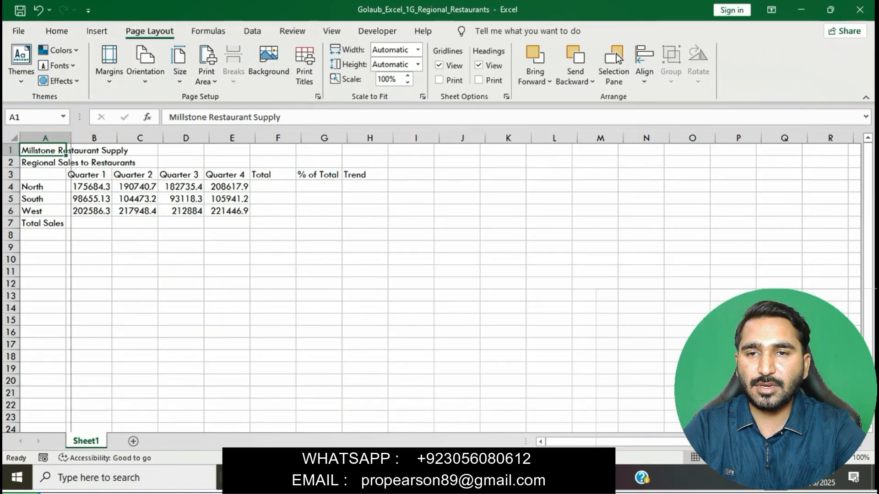
pyautogui.hotkey('alt', 'Tab')
pyautogui.moveTo(186, 190); pyautogui.dragTo(477, 190)
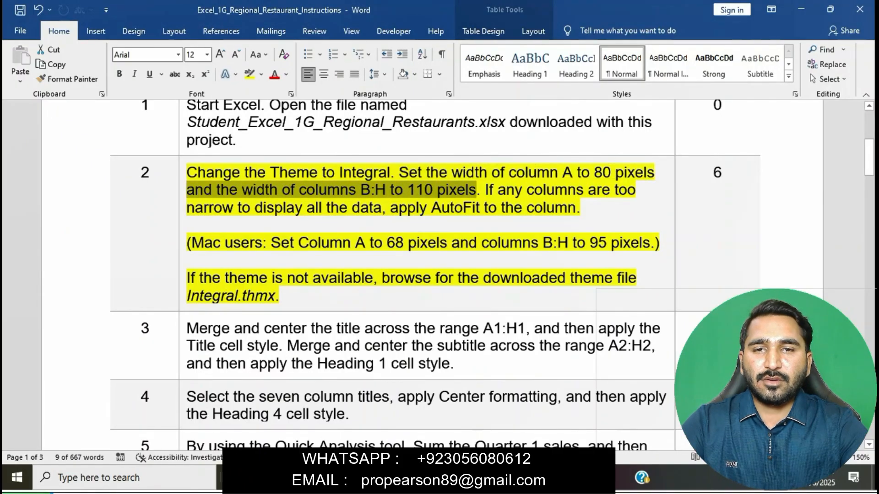
pyautogui.hotkey('alt', 'Tab')
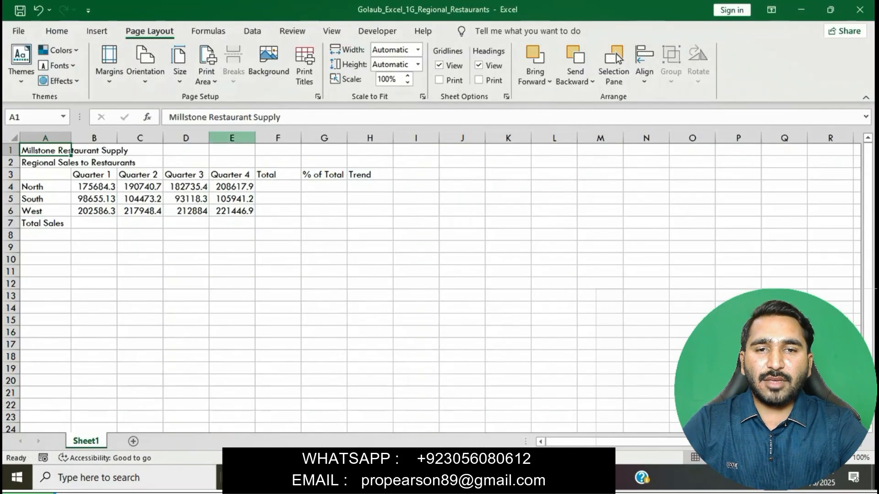
# Widen columns B, C, E and G to about 110 pixels so '% of Total Sales' fits.
pyautogui.moveTo(117, 138); pyautogui.dragTo(141, 138)
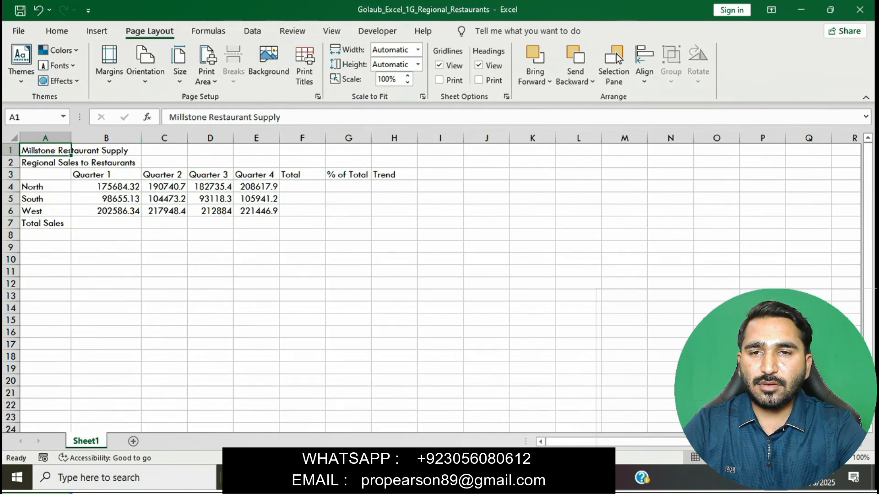
pyautogui.moveTo(187, 137); pyautogui.dragTo(283, 138)
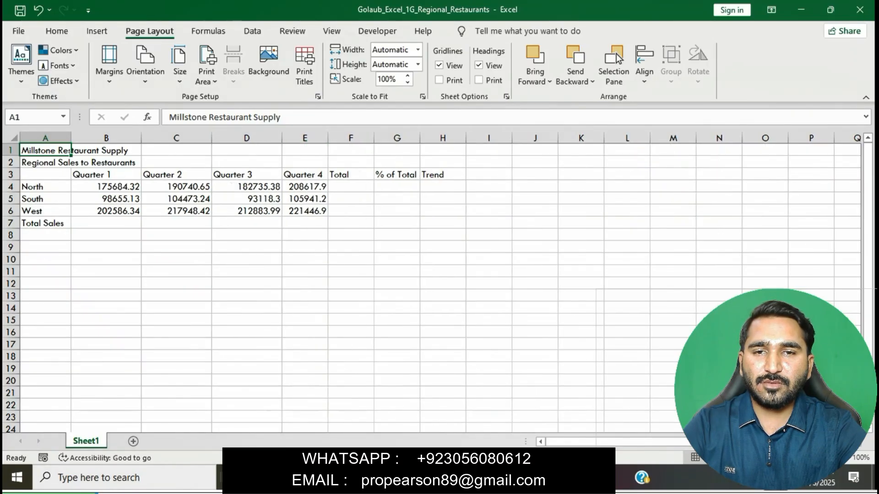
pyautogui.moveTo(327, 138); pyautogui.dragTo(469, 138)
pyautogui.moveTo(469, 138); pyautogui.dragTo(562, 138)
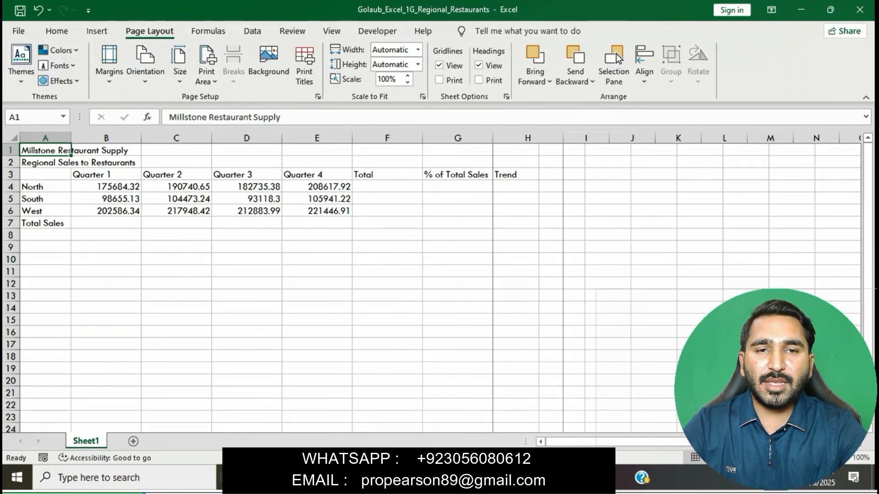
pyautogui.hotkey('alt', 'Tab')
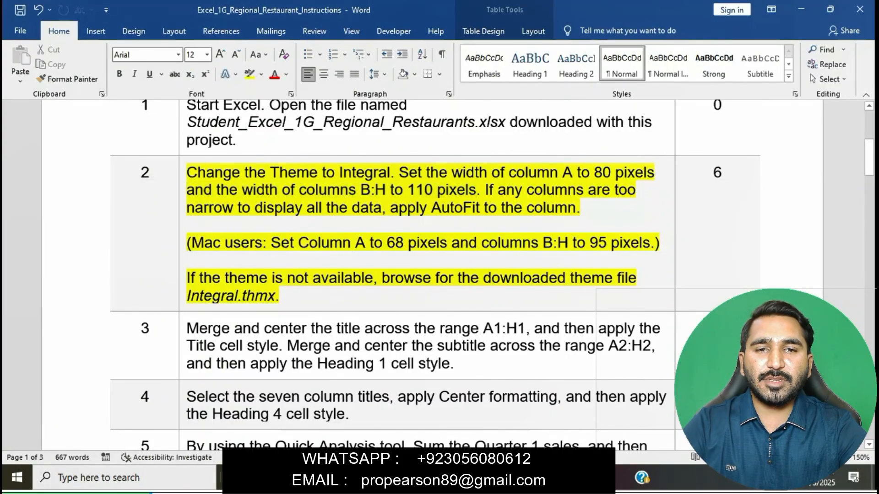
# Check the West Quarter 1, 3 and 4 sales values display fully, per the AutoFit note.
pyautogui.moveTo(486, 189); pyautogui.dragTo(577, 207)
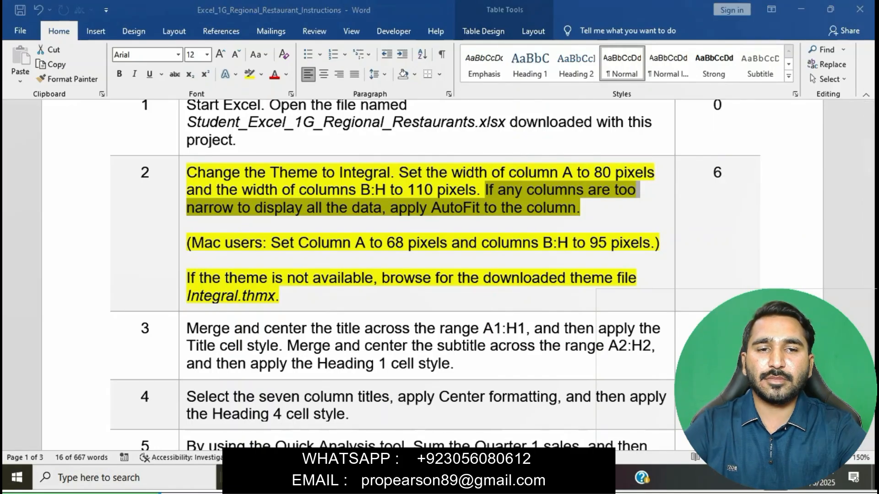
pyautogui.hotkey('alt', 'Tab')
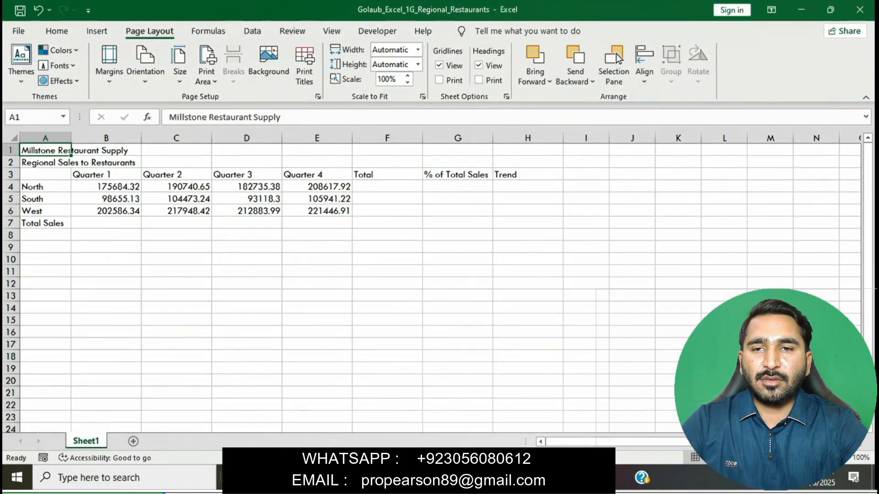
pyautogui.click(247, 211)
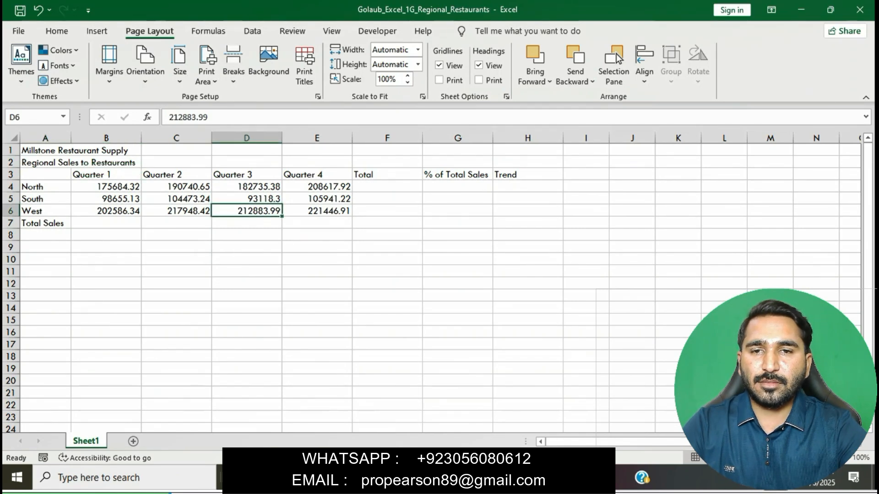
pyautogui.press('Right')
pyautogui.click(458, 296)
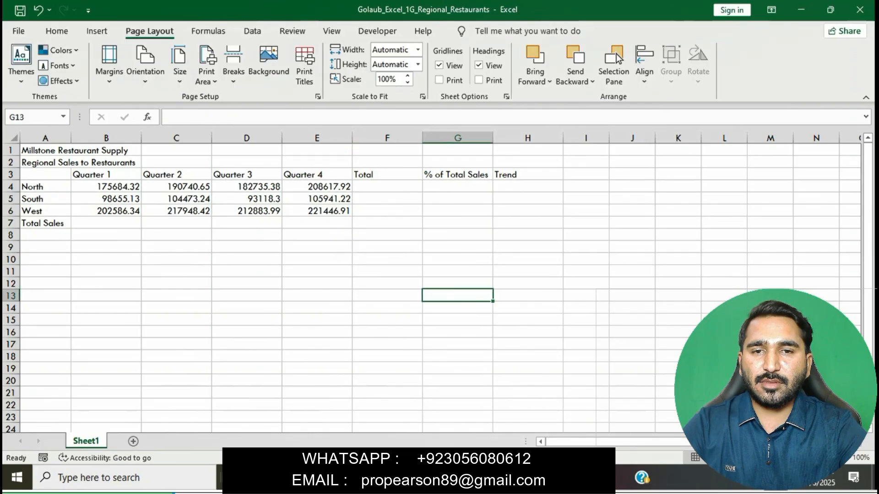
pyautogui.click(107, 211)
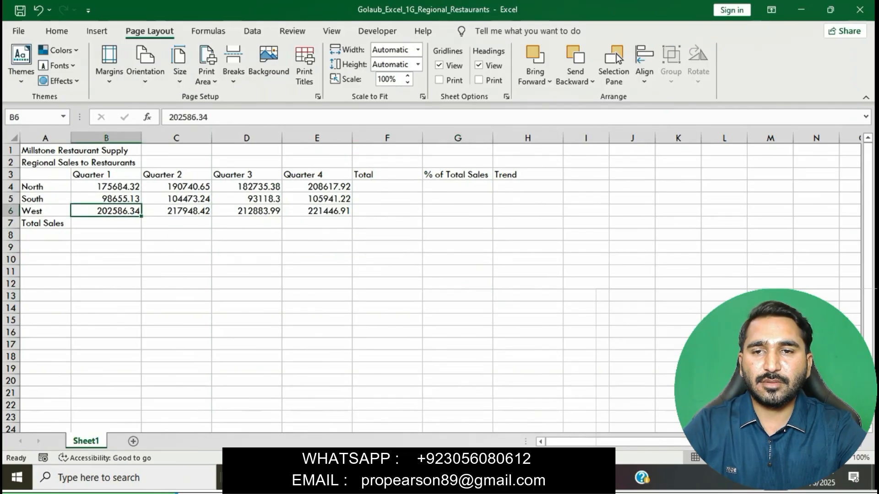
pyautogui.click(317, 284)
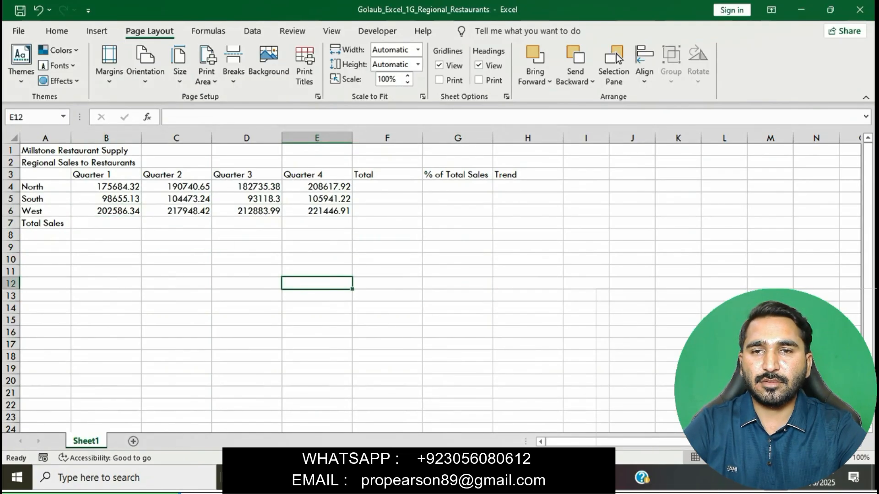
pyautogui.hotkey('alt', 'Tab')
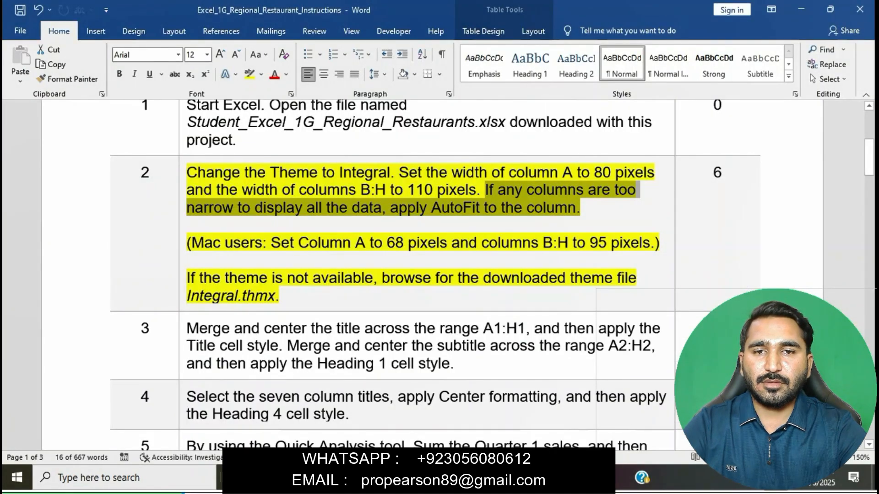
pyautogui.click(340, 207)
# Set step 2's text highlight to No Color.
pyautogui.click(183, 180)
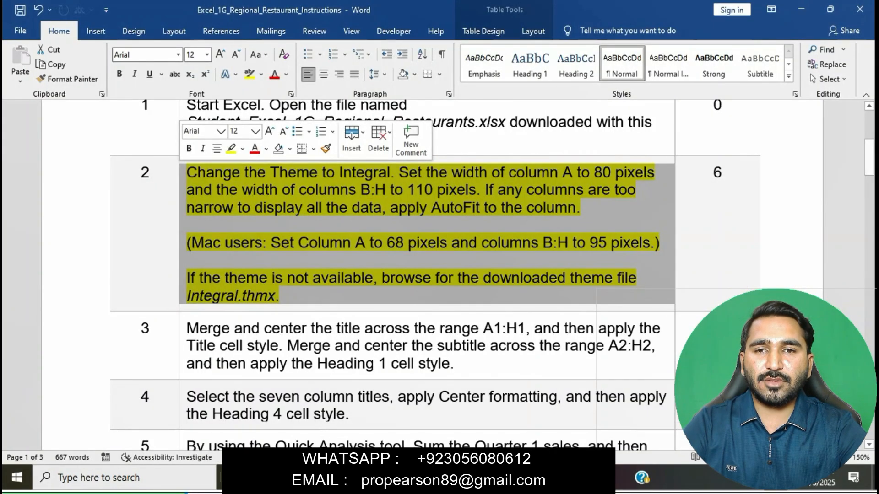
pyautogui.click(232, 149)
pyautogui.click(394, 261)
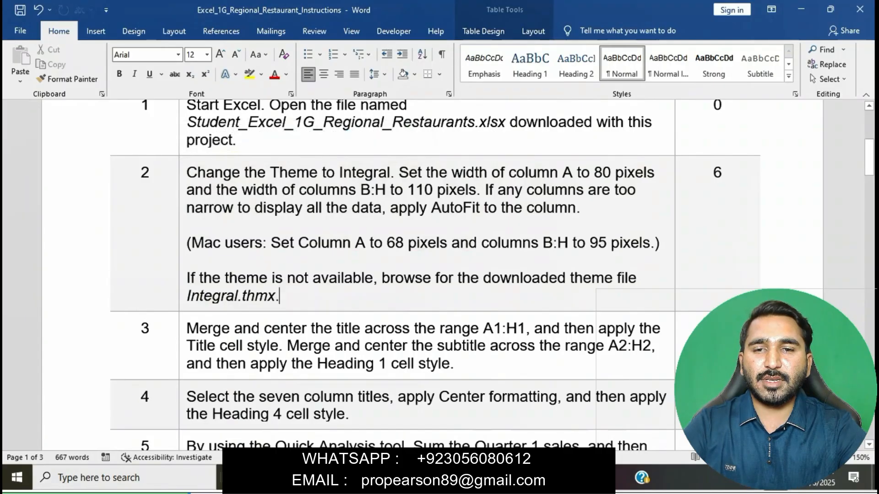
pyautogui.scroll(-2, 394, 260)
pyautogui.scroll(-2, 394, 260)
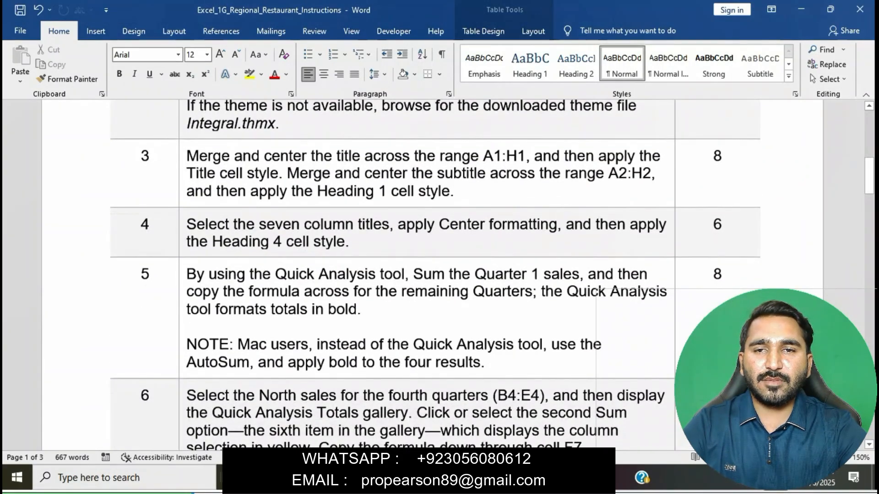
# Highlight step 3 in yellow and select its phrase about merging the title across A1:H1.
pyautogui.click(182, 173)
pyautogui.click(235, 135)
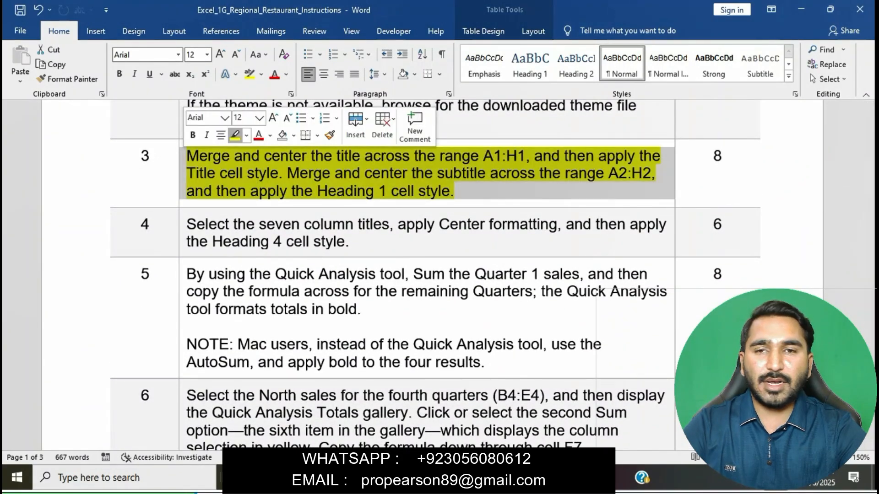
pyautogui.click(455, 191)
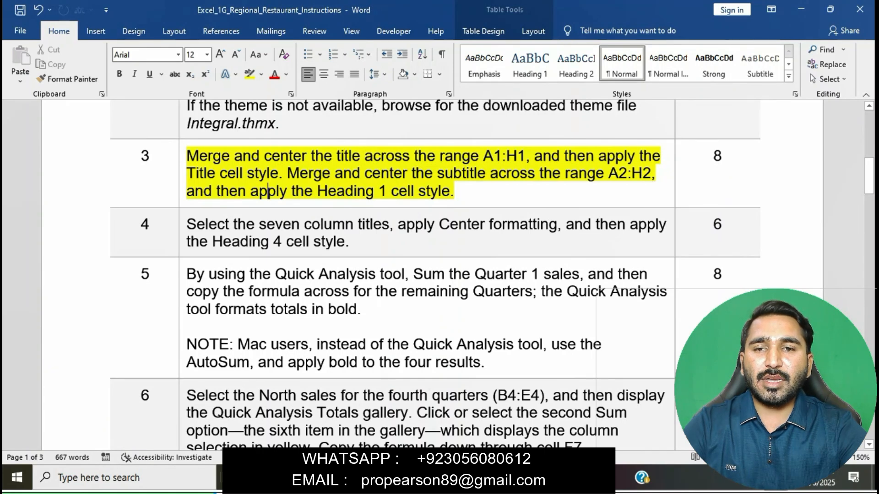
pyautogui.moveTo(187, 156); pyautogui.dragTo(524, 156)
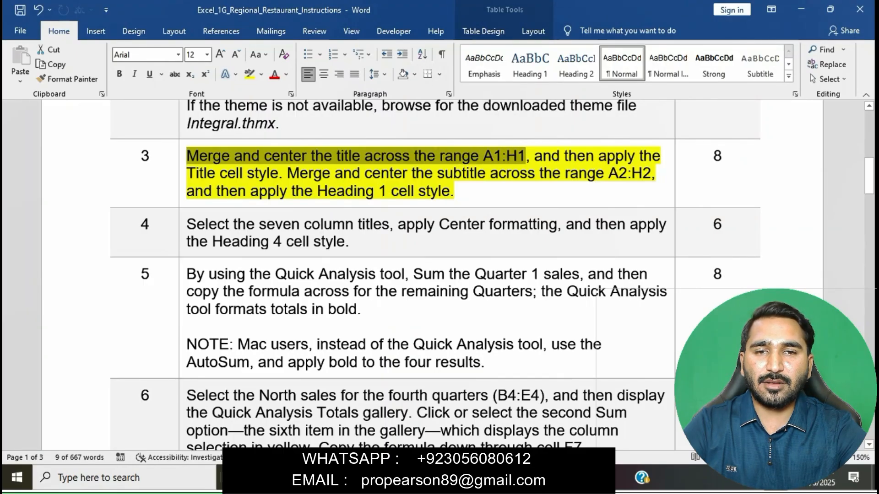
pyautogui.hotkey('alt', 'Tab')
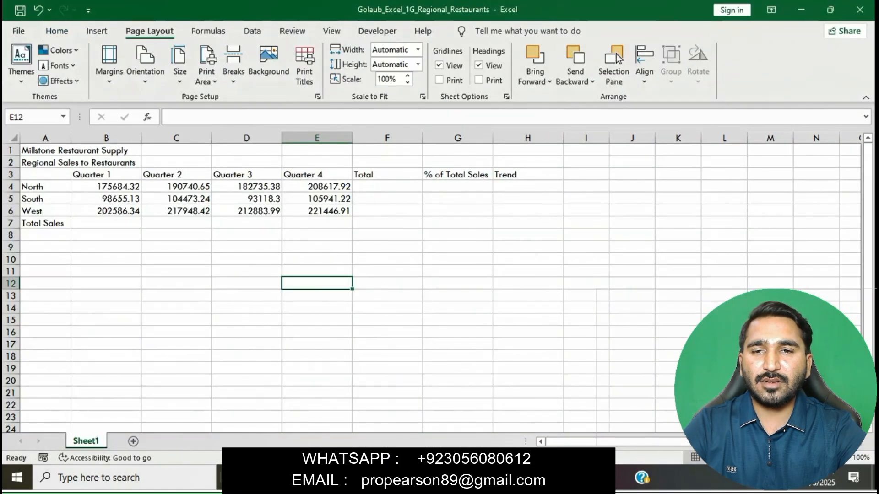
# Merge and center the Millstone Restaurant Supply title across A1:H1.
pyautogui.hotkey('ctrl', 'Home')
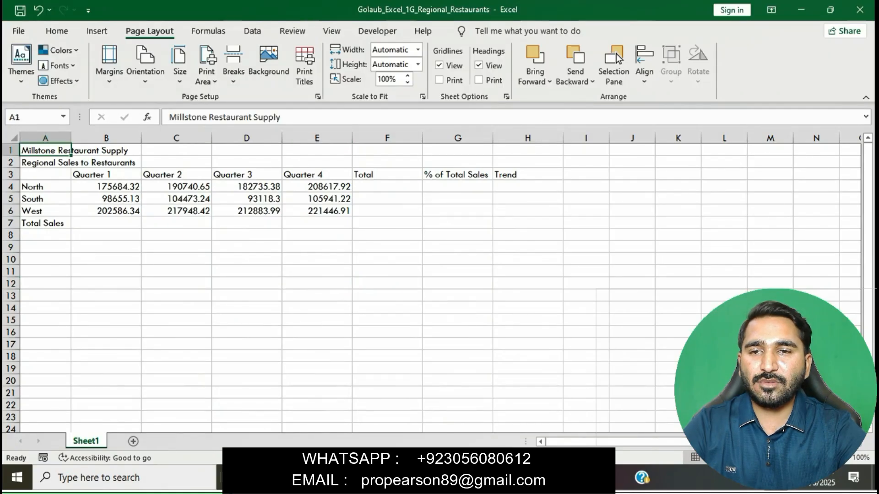
pyautogui.hotkey('shift', 'Right')
pyautogui.hotkey('shift', 'Right')
pyautogui.hotkey('shift', 'Right')
pyautogui.hotkey('shift', 'Right')
pyautogui.hotkey('shift', 'Right')
pyautogui.hotkey('shift', 'Right')
pyautogui.hotkey('shift', 'Right')
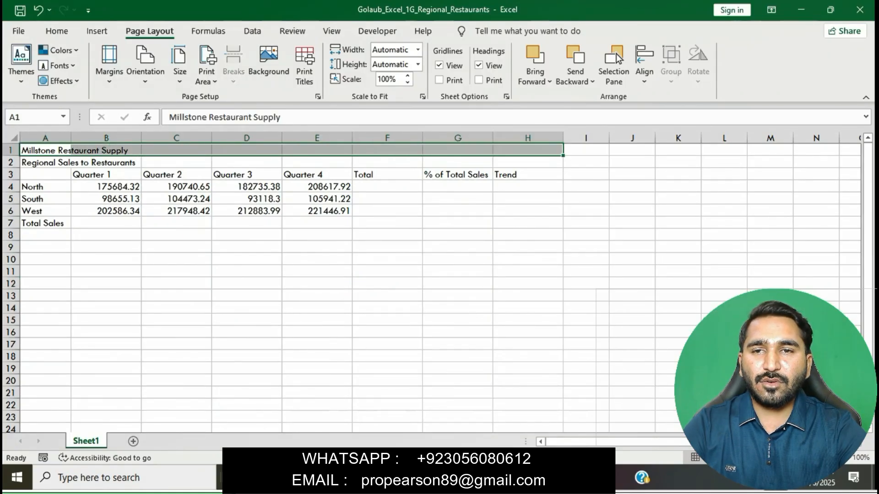
pyautogui.click(57, 31)
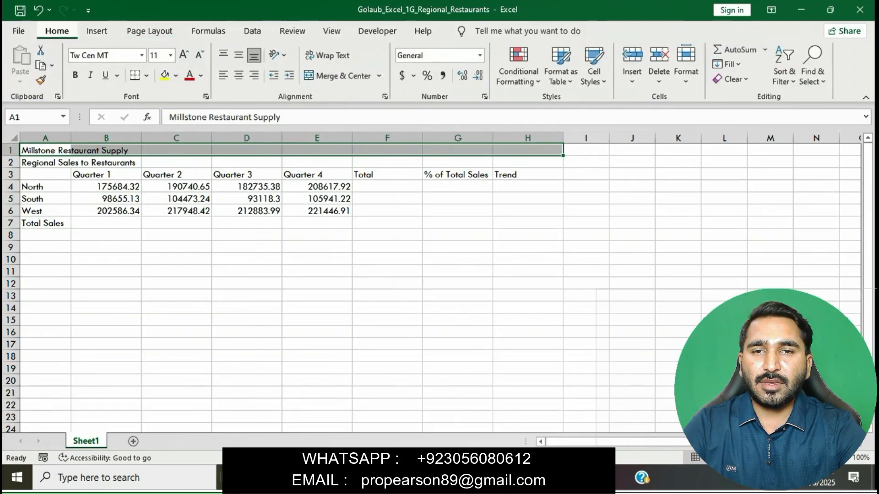
pyautogui.click(379, 75)
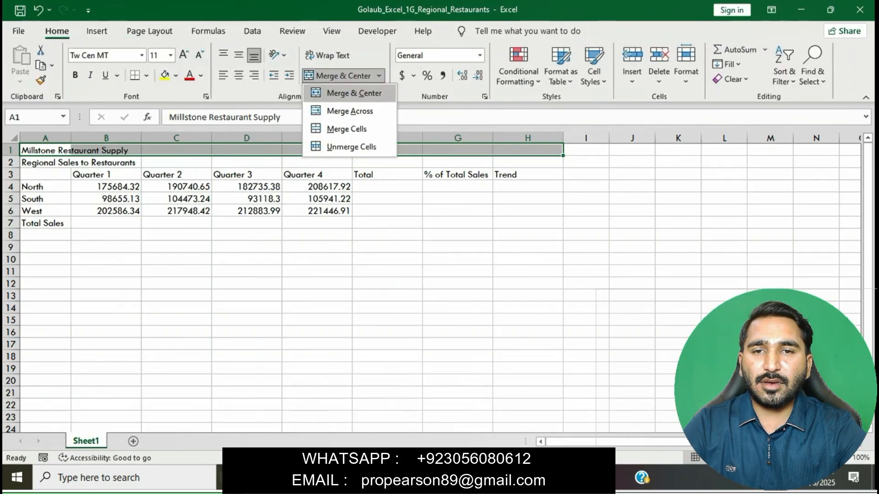
pyautogui.click(354, 93)
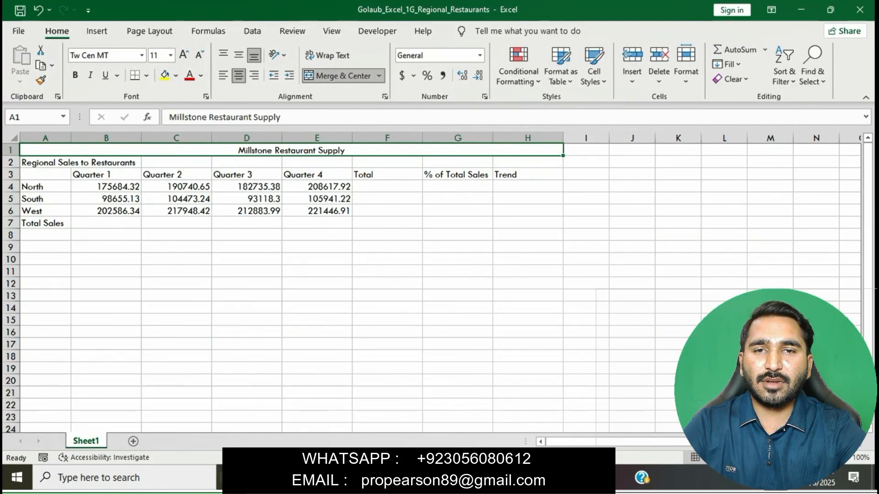
# Apply the Title cell style to the merged title in A1.
pyautogui.hotkey('alt', 'Tab')
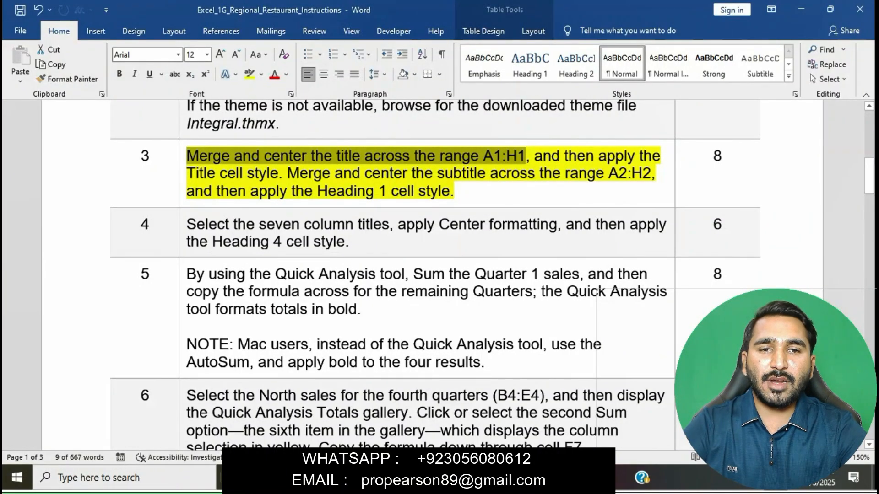
pyautogui.moveTo(534, 157); pyautogui.dragTo(278, 174)
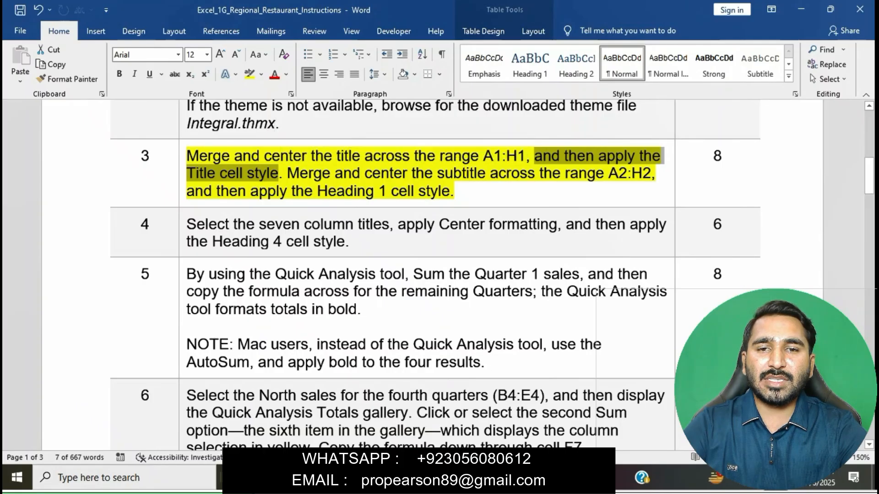
pyautogui.hotkey('alt', 'Tab')
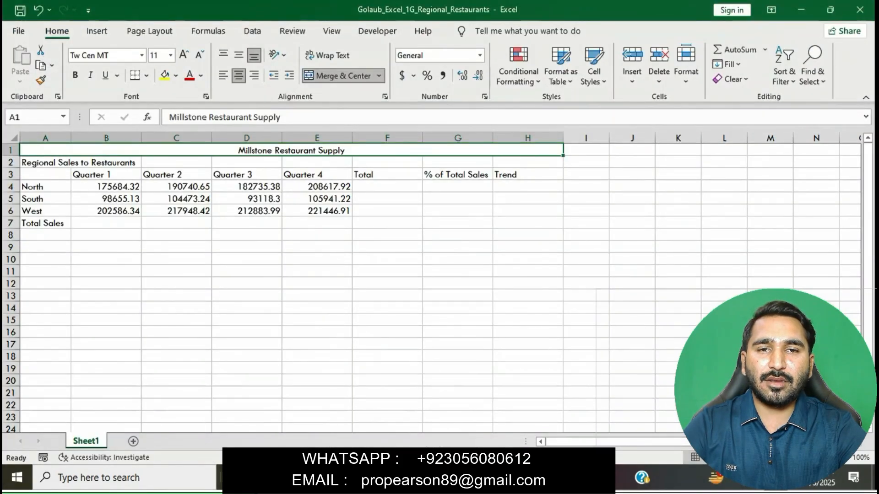
pyautogui.click(594, 64)
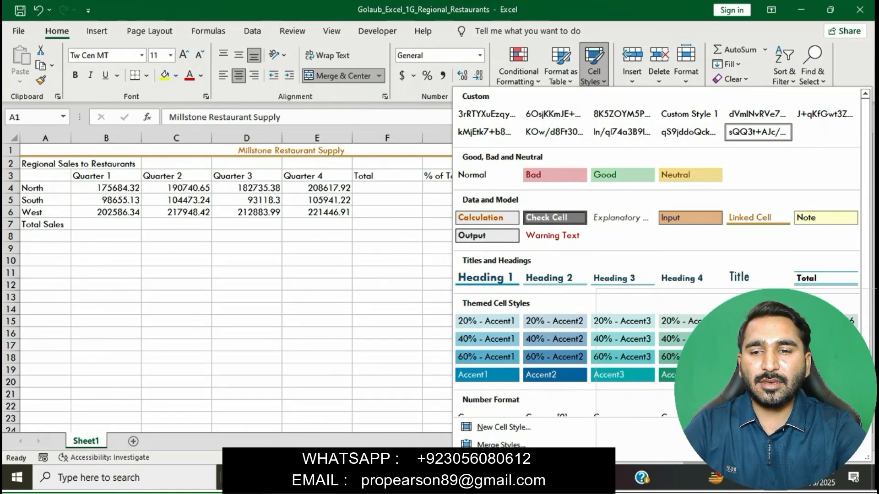
pyautogui.click(758, 278)
pyautogui.click(724, 279)
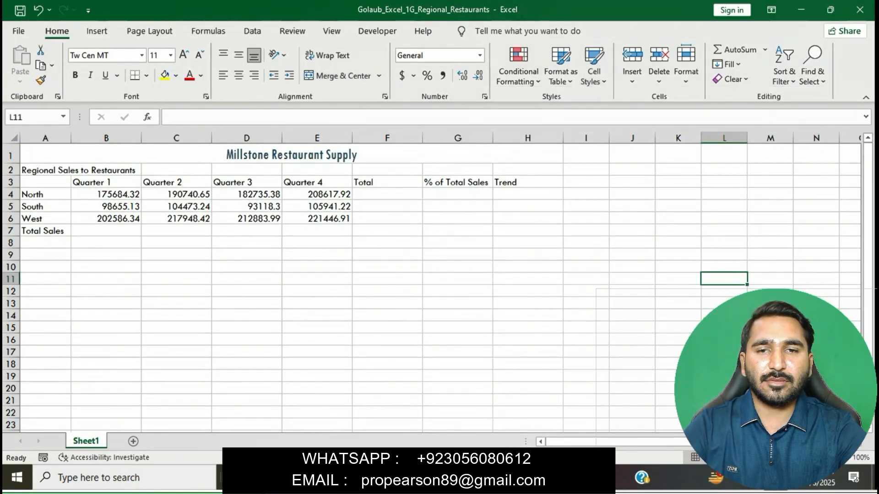
pyautogui.click(291, 154)
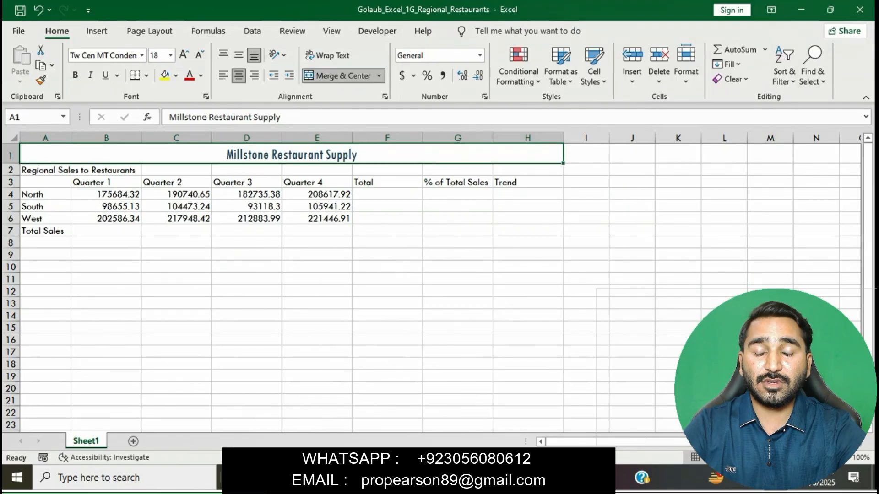
# Read the subtitle-merging instruction in Word and return to Excel.
pyautogui.hotkey('alt', 'Tab')
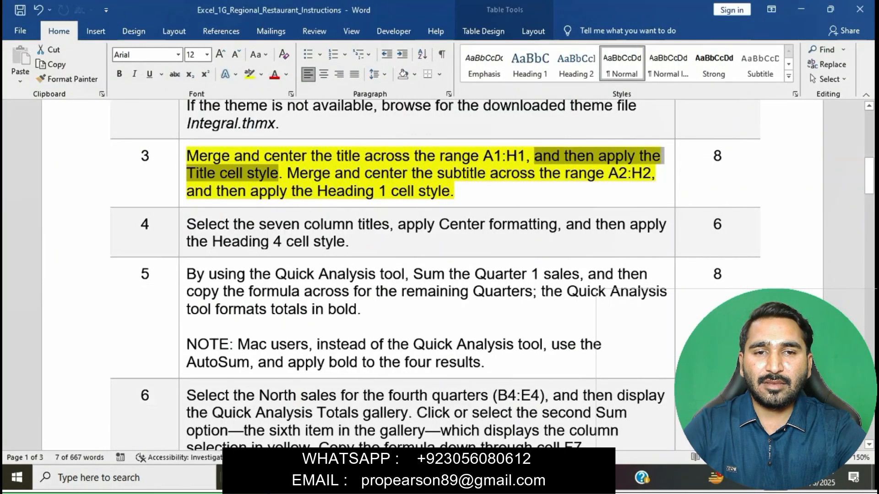
pyautogui.moveTo(287, 174); pyautogui.dragTo(659, 174)
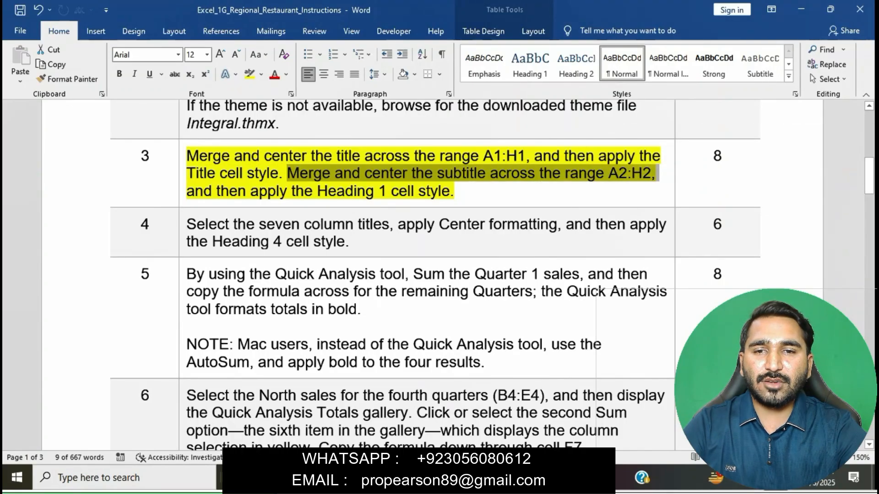
pyautogui.hotkey('alt', 'Tab')
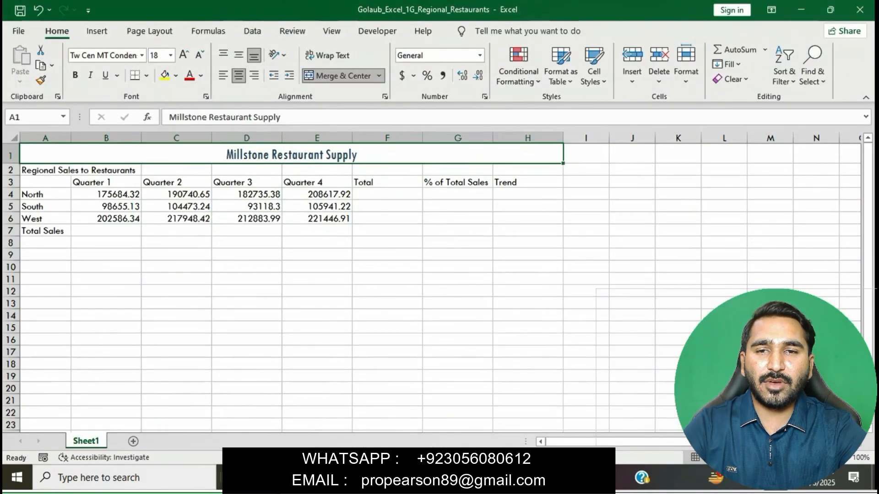
# Merge and center 'Regional Sales to Restaurants' across A2:H2, undoing a mistaken Title style.
pyautogui.moveTo(46, 170); pyautogui.dragTo(526, 170)
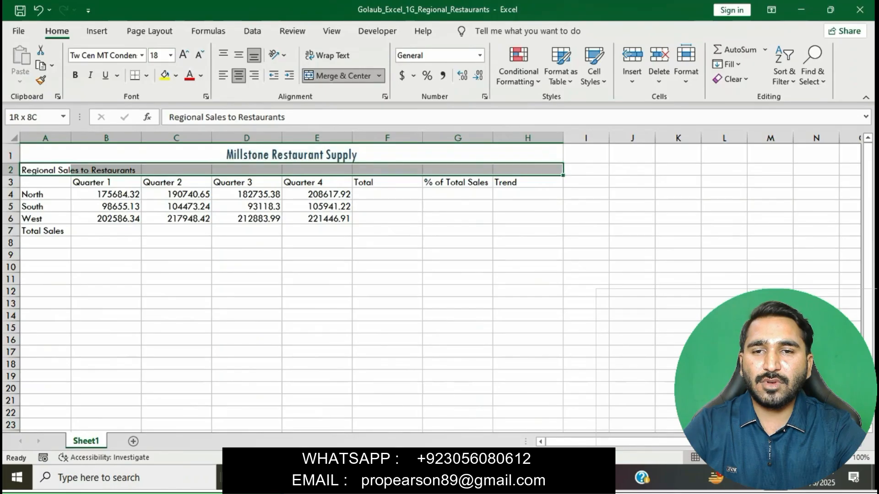
pyautogui.click(593, 69)
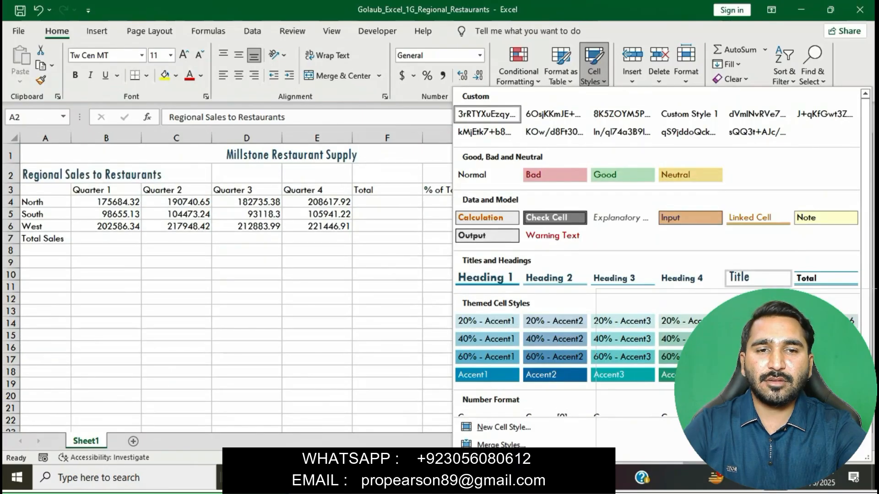
pyautogui.click(739, 277)
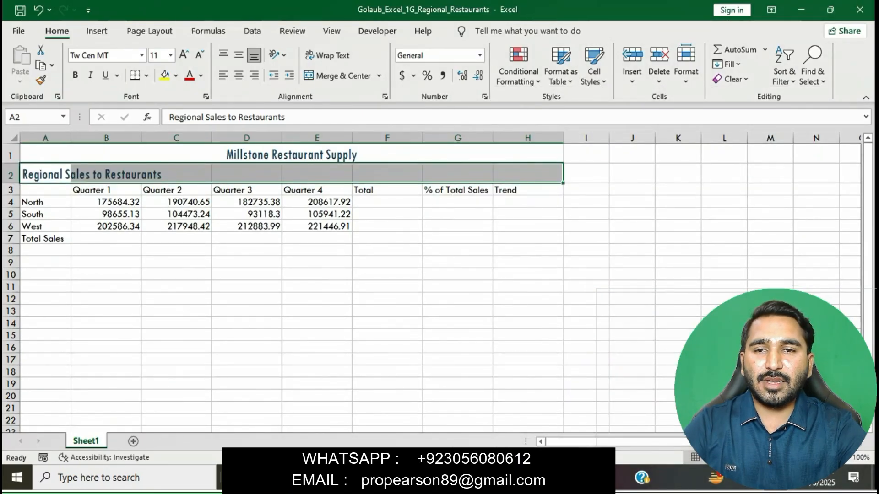
pyautogui.hotkey('ctrl', 'z')
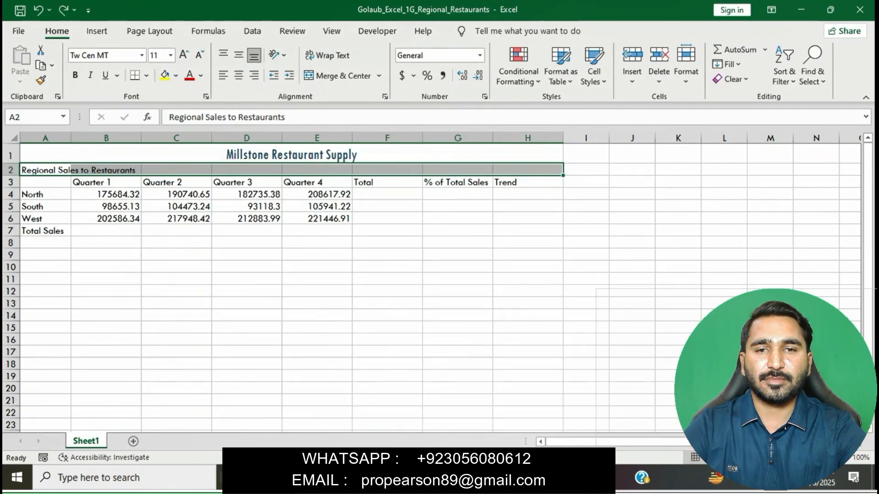
pyautogui.click(379, 75)
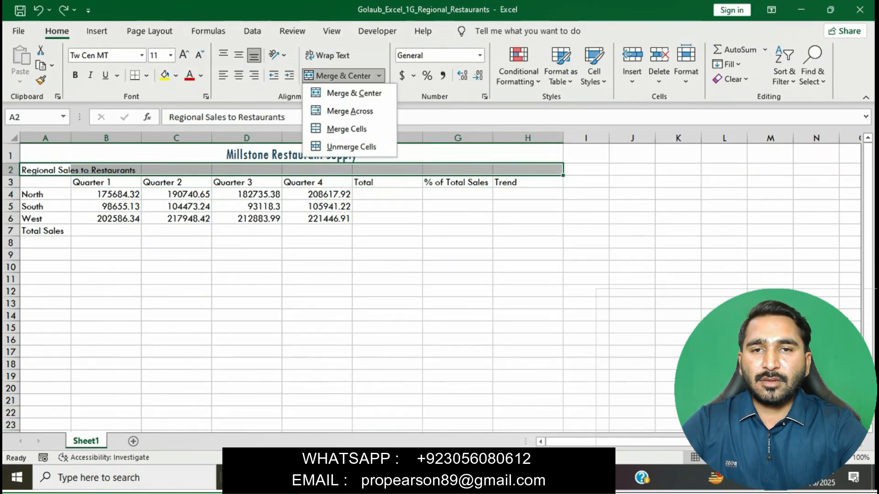
pyautogui.click(385, 94)
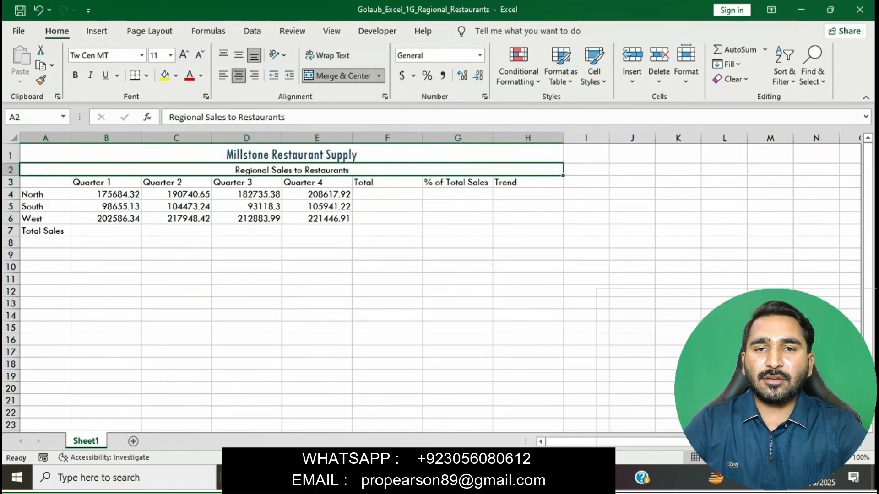
# Give the merged subtitle the Heading 1 cell style, then return to Word.
pyautogui.hotkey('alt', 'Tab')
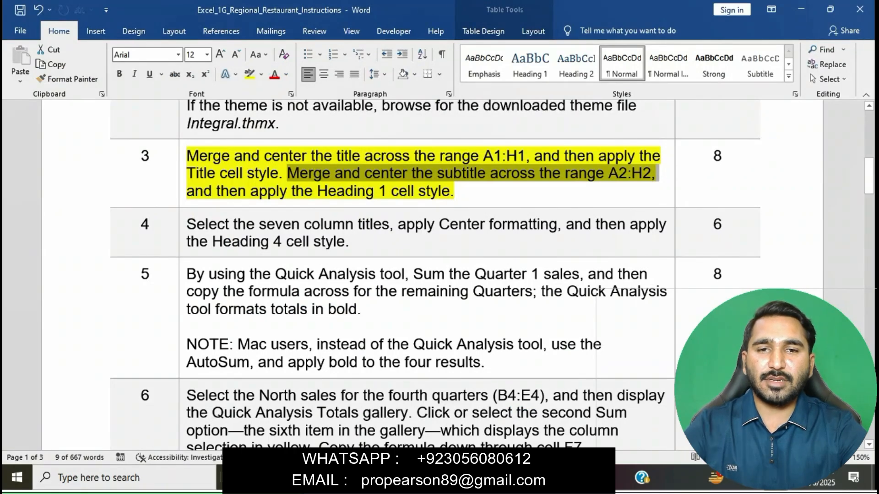
pyautogui.moveTo(187, 191); pyautogui.dragTo(450, 191)
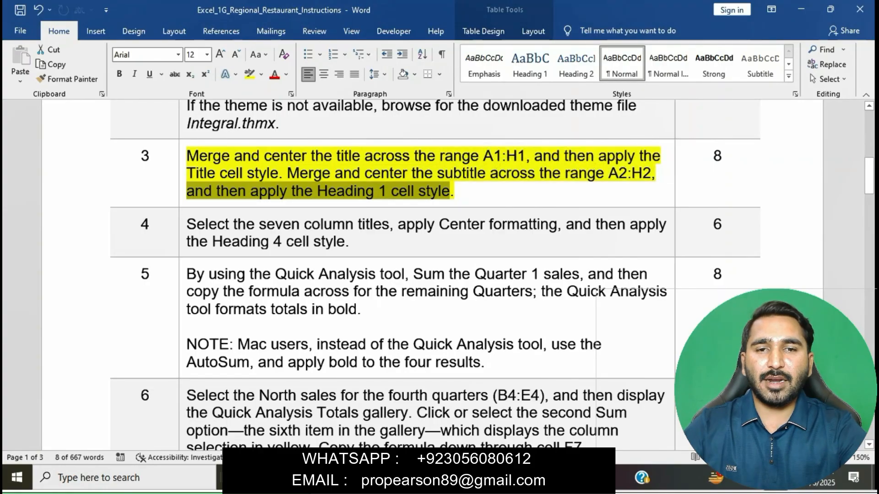
pyautogui.hotkey('alt', 'Tab')
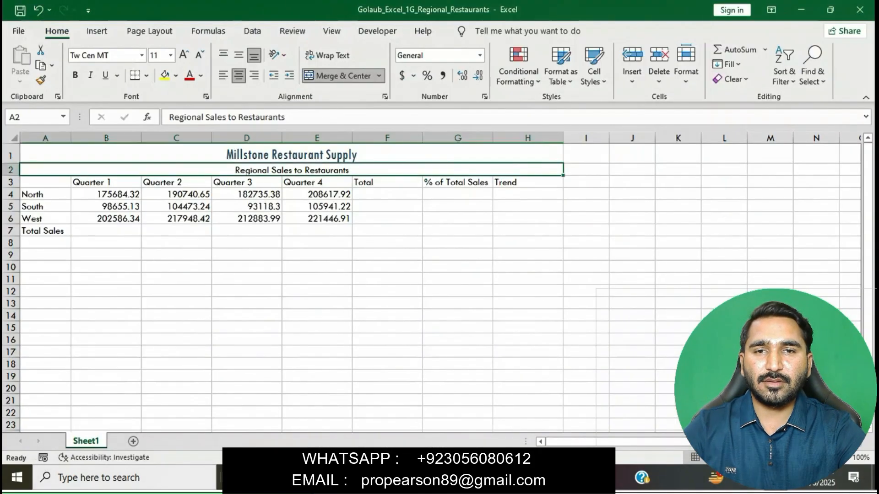
pyautogui.click(594, 74)
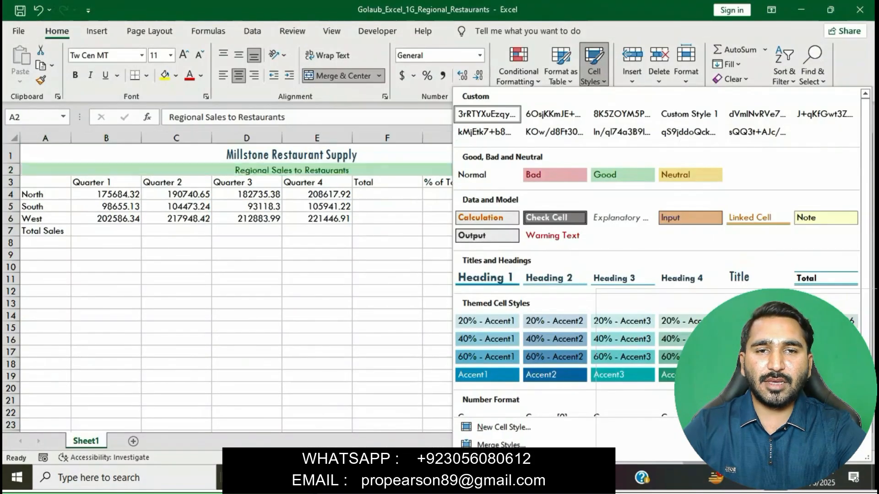
pyautogui.click(487, 278)
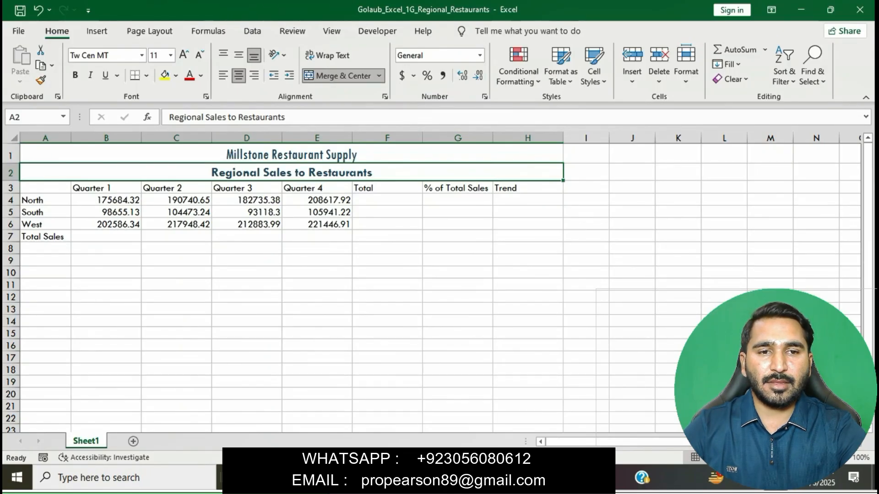
pyautogui.click(457, 273)
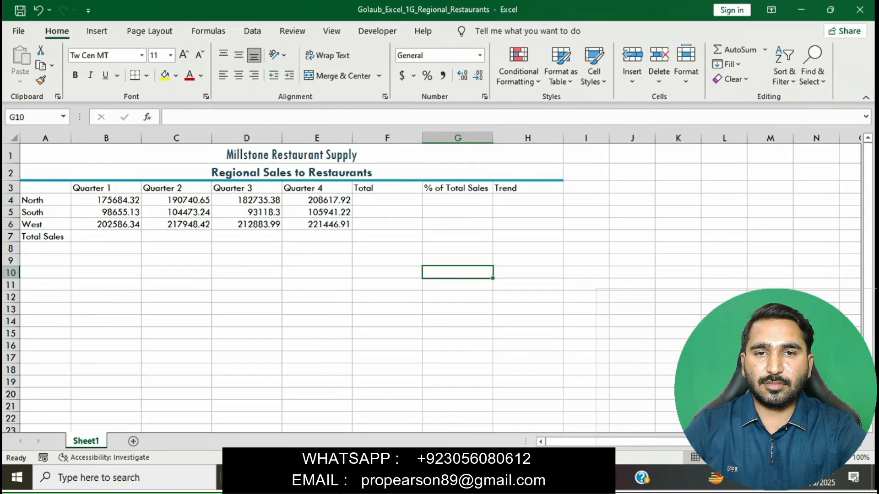
pyautogui.hotkey('alt', 'Tab')
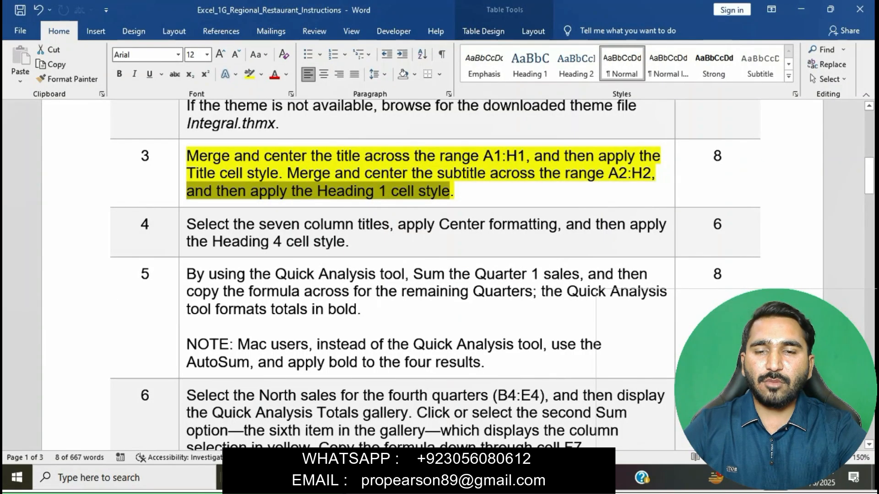
# Set step 3's text highlight to No Color.
pyautogui.click(444, 174)
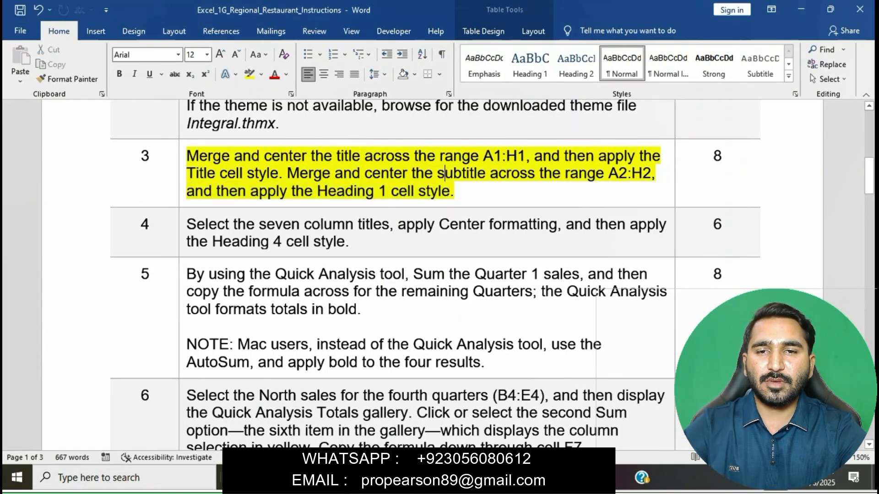
pyautogui.tripleClick(444, 174)
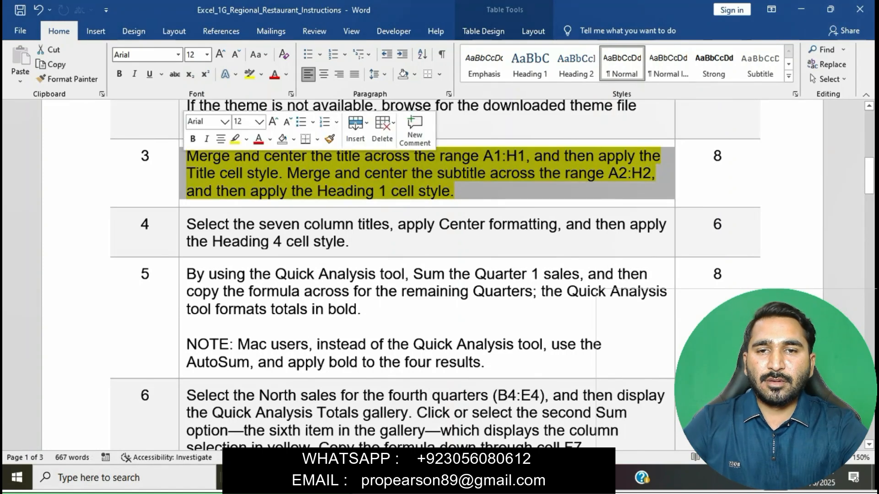
pyautogui.click(235, 140)
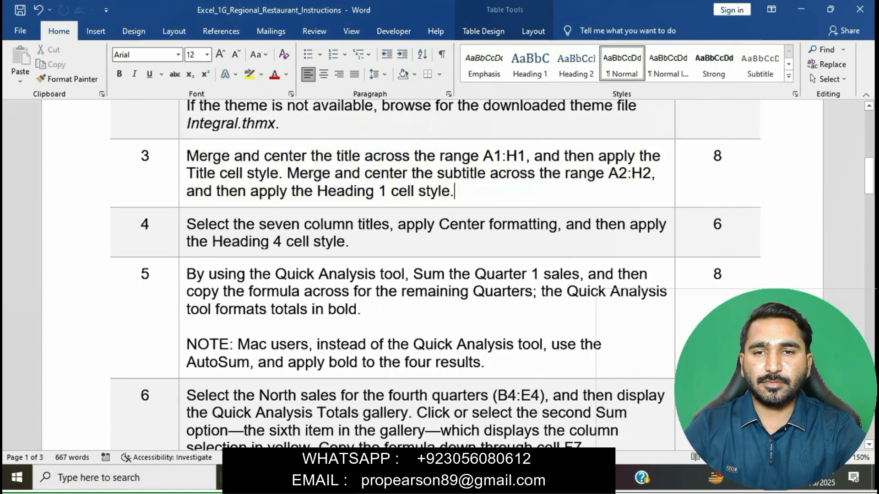
# Highlight step 4 in yellow and select 'Select the seven column titles' before switching to Excel.
pyautogui.click(183, 226)
pyautogui.click(237, 202)
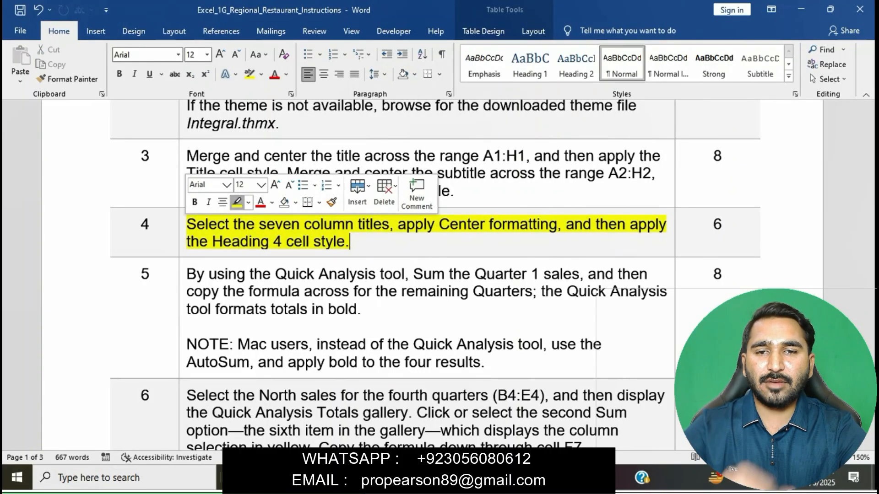
pyautogui.click(247, 225)
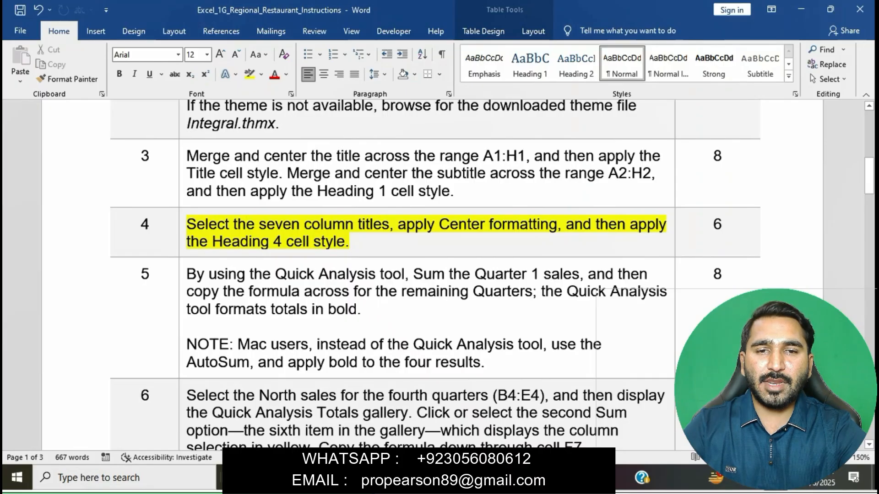
pyautogui.tripleClick(283, 225)
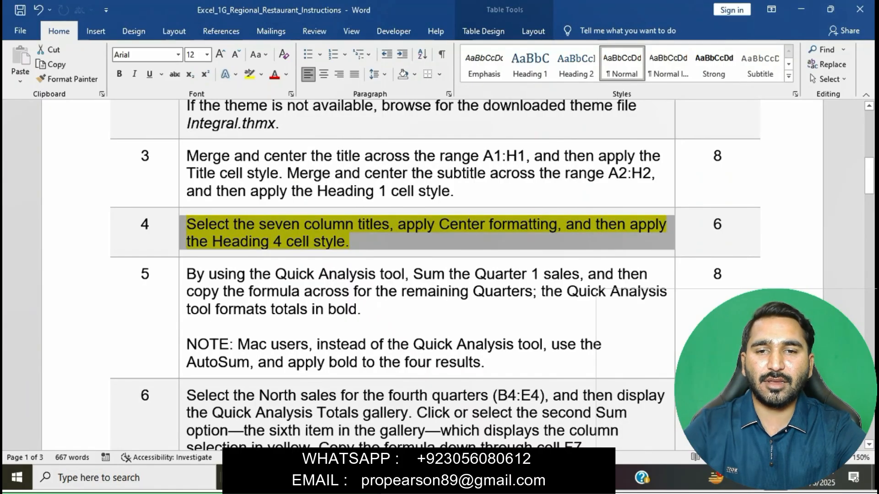
pyautogui.click(283, 225)
pyautogui.moveTo(186, 224); pyautogui.dragTo(388, 224)
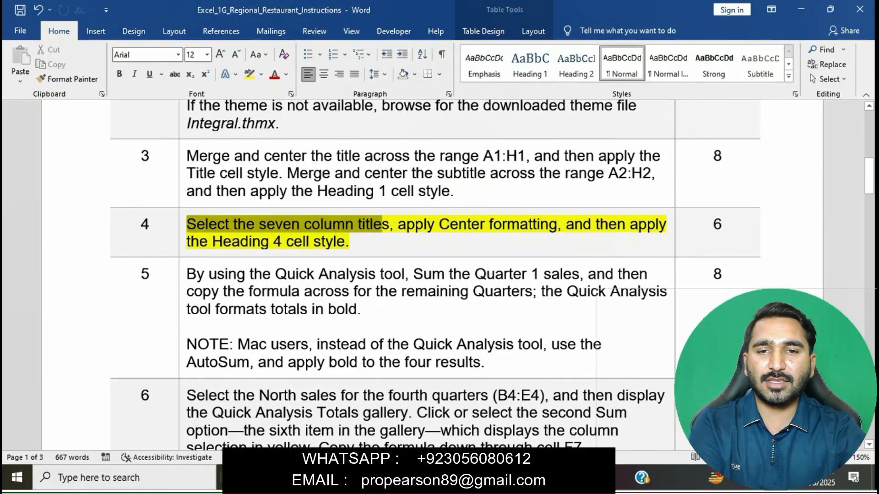
pyautogui.hotkey('alt', 'Tab')
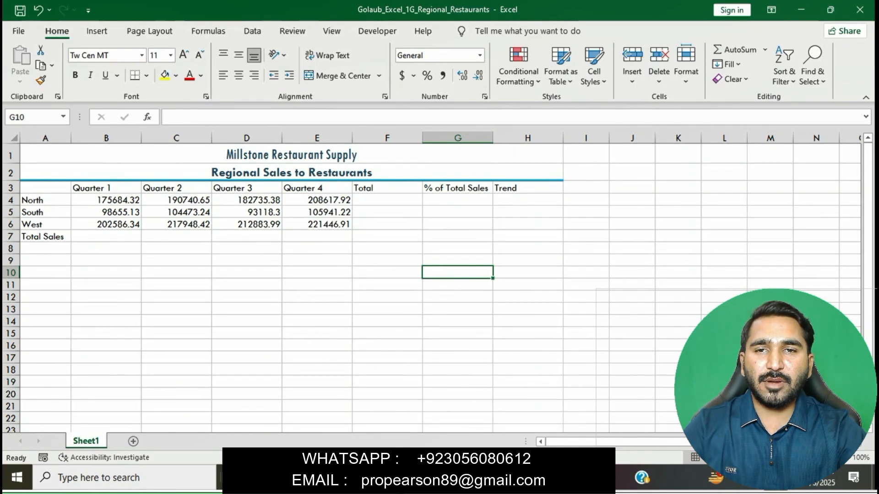
# Center the seven column titles in B3:H3 and give them the Heading 4 cell style.
pyautogui.click(528, 188)
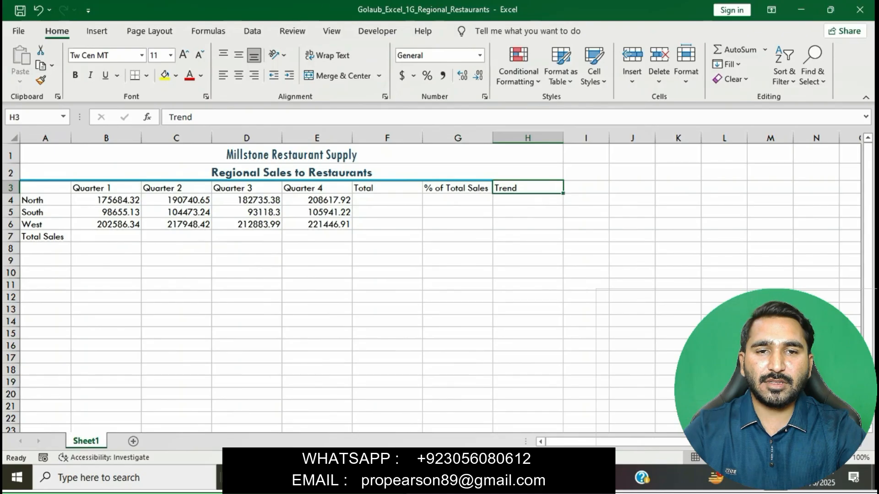
pyautogui.hotkey('alt', 'Tab')
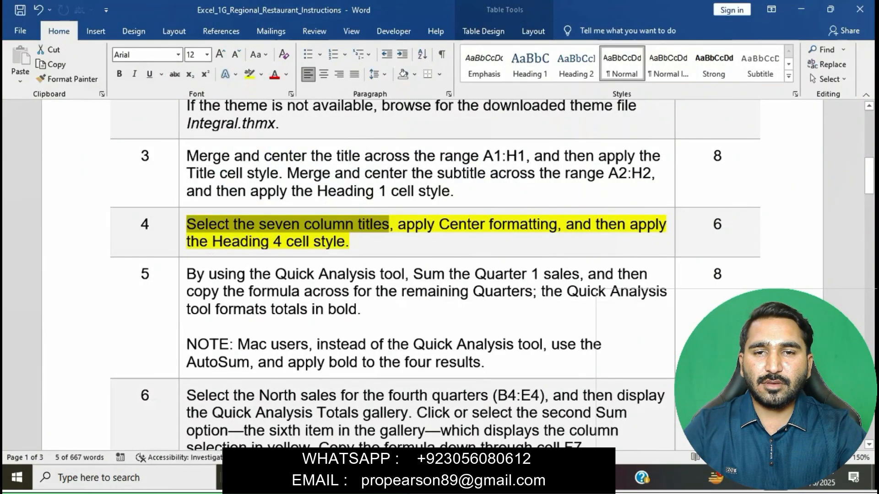
pyautogui.hotkey('alt', 'Tab')
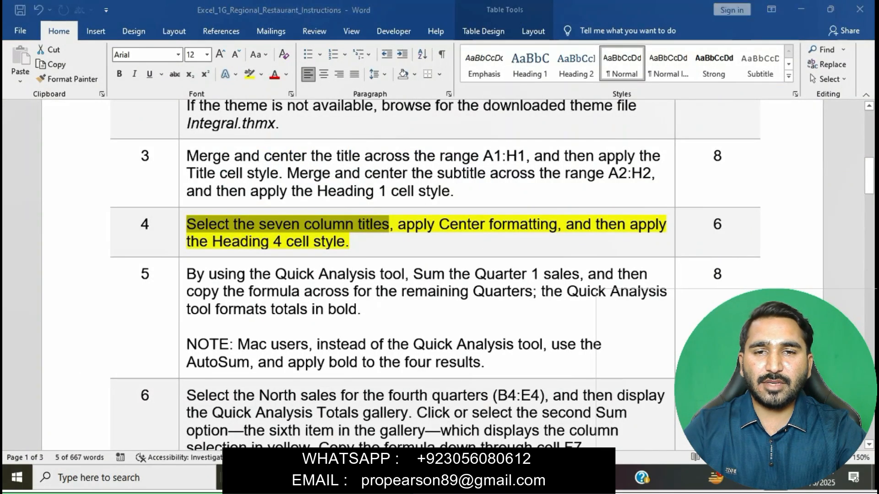
pyautogui.moveTo(106, 188); pyautogui.dragTo(528, 188)
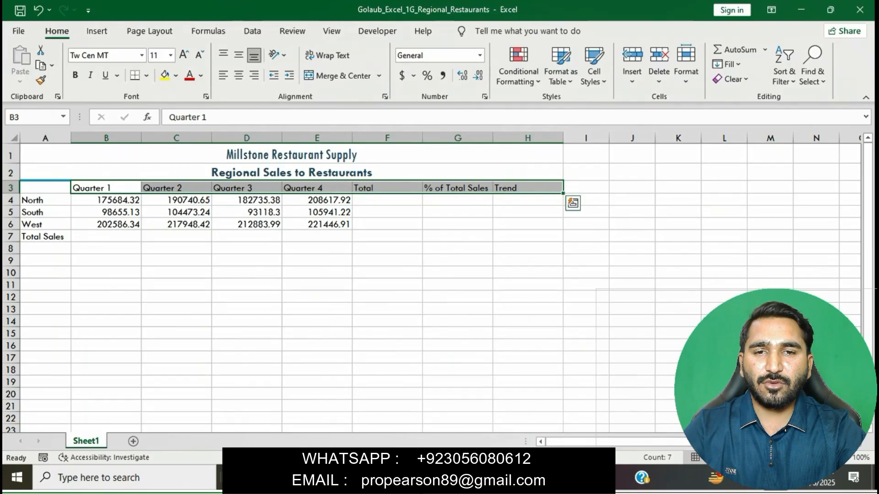
pyautogui.hotkey('alt', 'Tab')
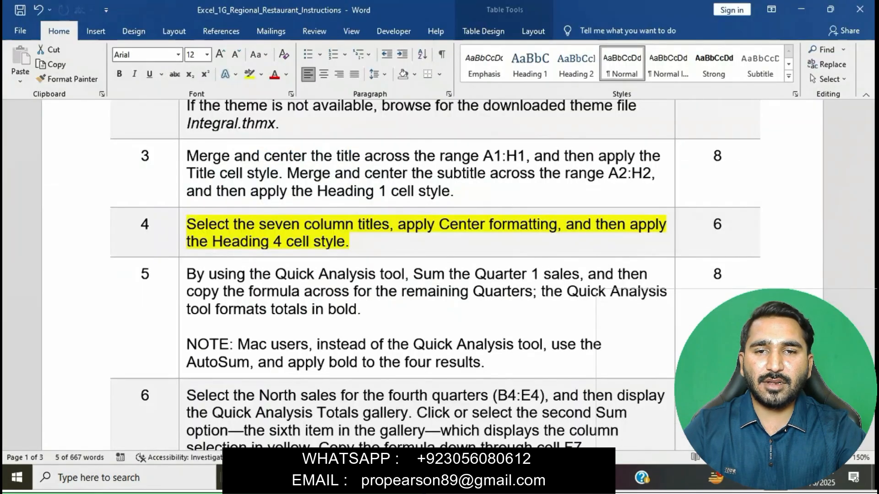
pyautogui.moveTo(398, 224); pyautogui.dragTo(668, 241)
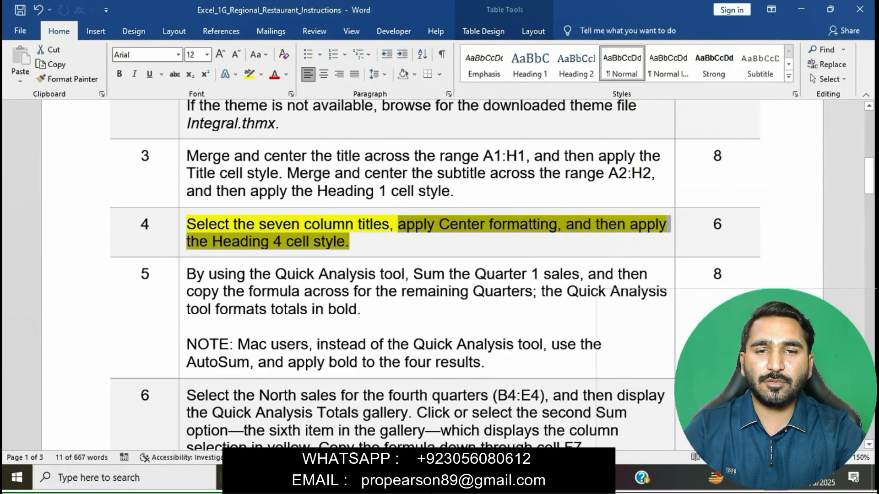
pyautogui.hotkey('alt', 'Tab')
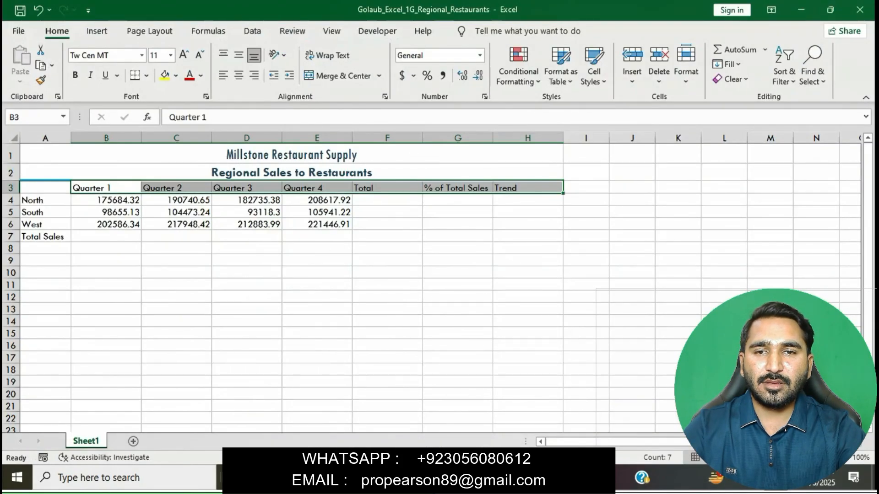
pyautogui.click(239, 75)
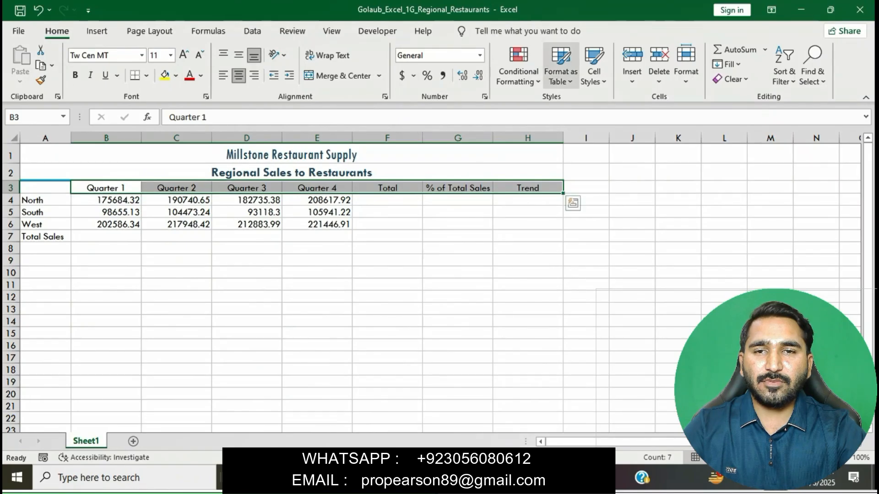
pyautogui.click(594, 68)
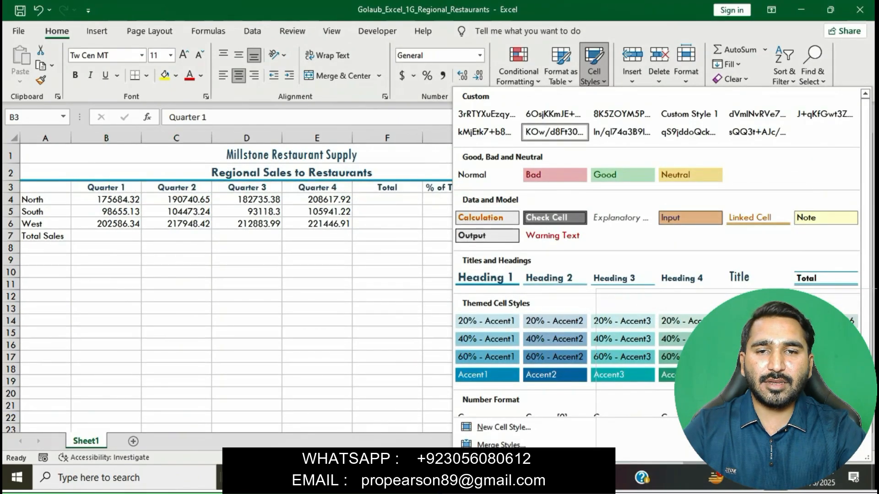
pyautogui.click(682, 278)
pyautogui.click(528, 296)
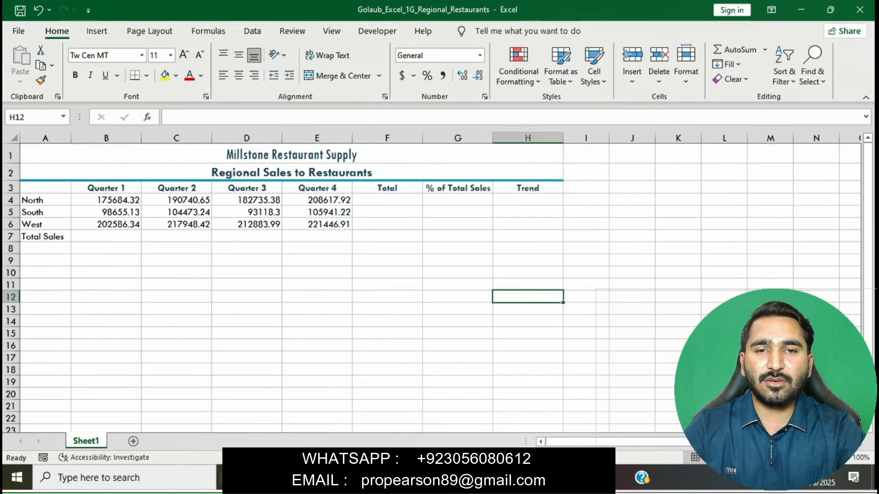
# Remove the yellow highlight from instruction step 4 in the Word document.
pyautogui.hotkey('alt', 'Tab')
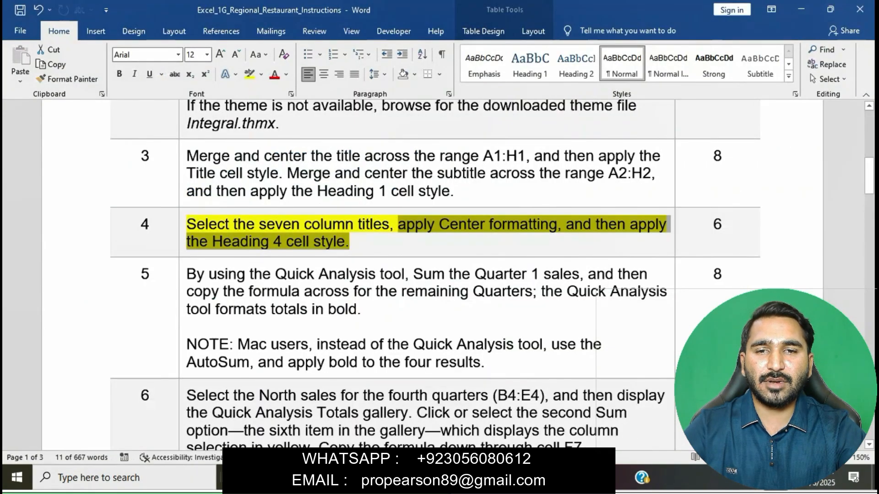
pyautogui.click(350, 241)
pyautogui.click(182, 232)
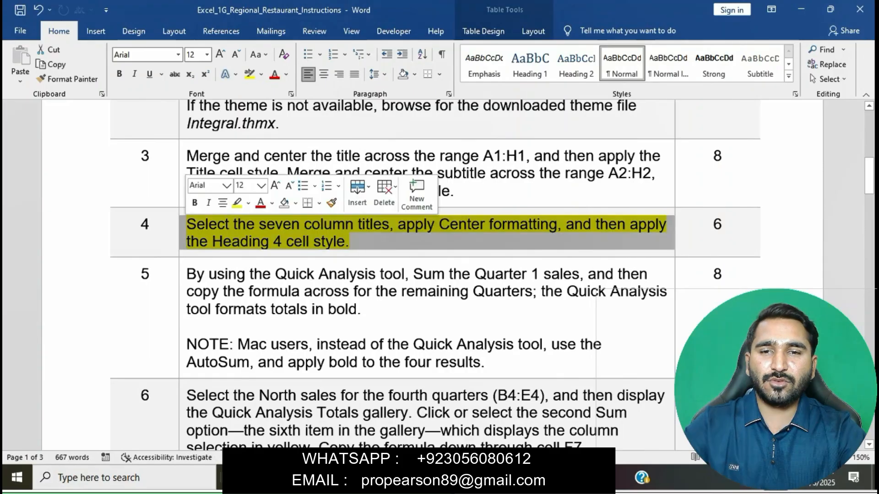
pyautogui.click(237, 203)
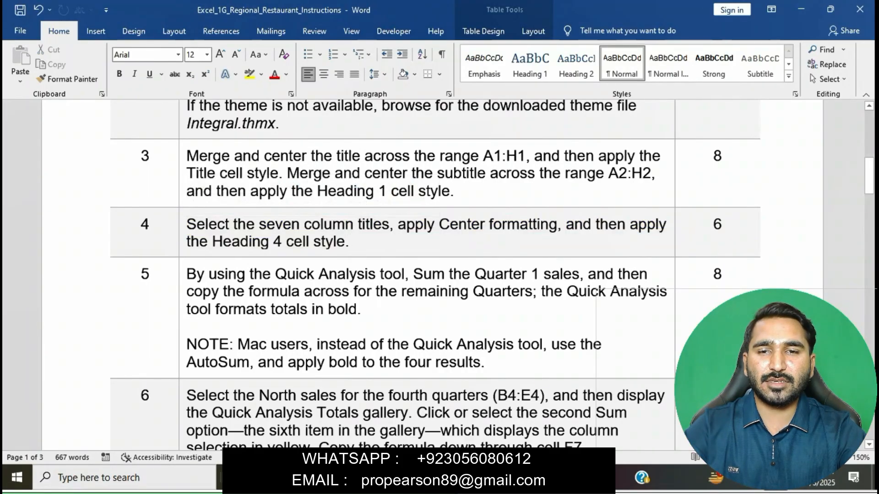
pyautogui.click(315, 309)
# Highlight step 5 in yellow and mark its 'By using the Quick Analysis tool' words.
pyautogui.scroll(-2, 315, 310)
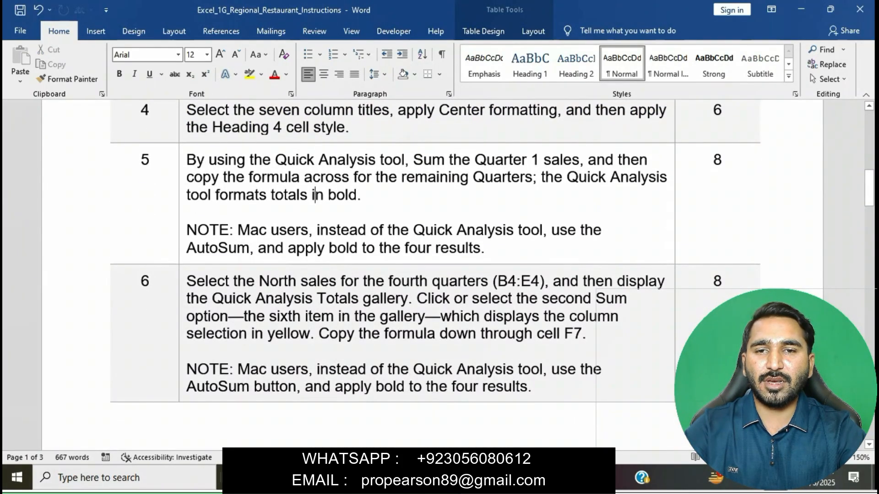
pyautogui.click(183, 197)
pyautogui.click(235, 143)
pyautogui.click(487, 248)
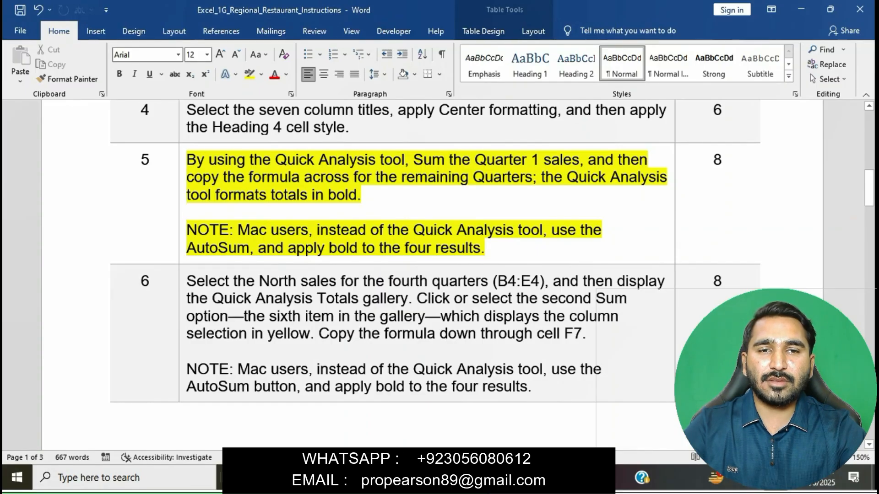
pyautogui.moveTo(187, 161); pyautogui.dragTo(580, 160)
# Sum the Quarter 1 sales B4:B6 into B7 using Quick Analysis Totals.
pyautogui.hotkey('alt', 'Tab')
pyautogui.moveTo(106, 200); pyautogui.dragTo(107, 224)
pyautogui.click(151, 240)
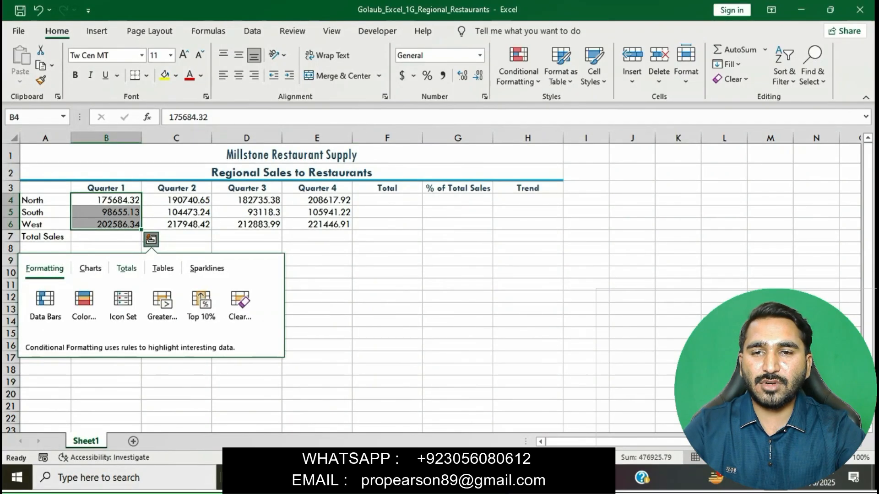
pyautogui.click(126, 268)
pyautogui.click(51, 302)
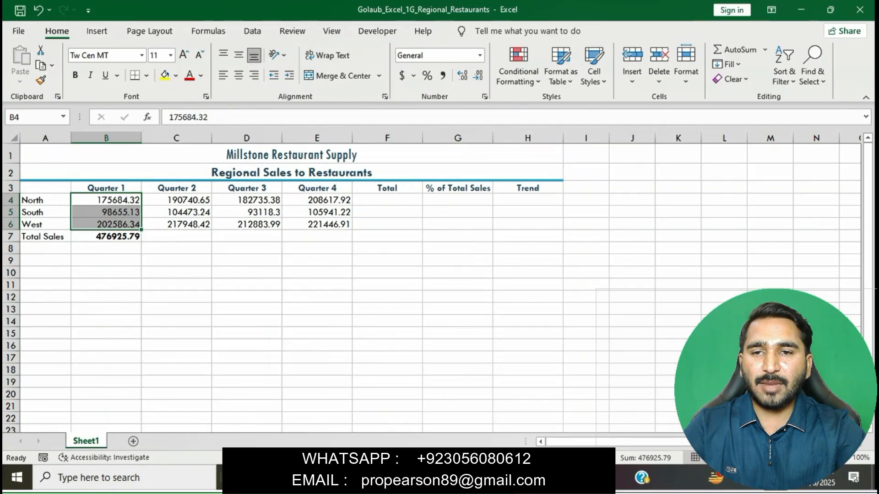
# Copy the B7 SUM formula across to E7 for Quarters 2–4.
pyautogui.hotkey('alt', 'Tab')
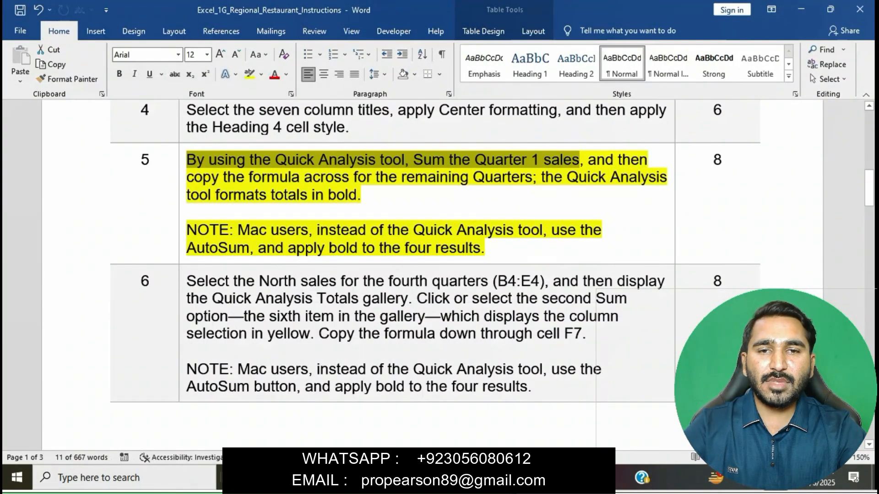
pyautogui.moveTo(194, 178); pyautogui.dragTo(372, 196)
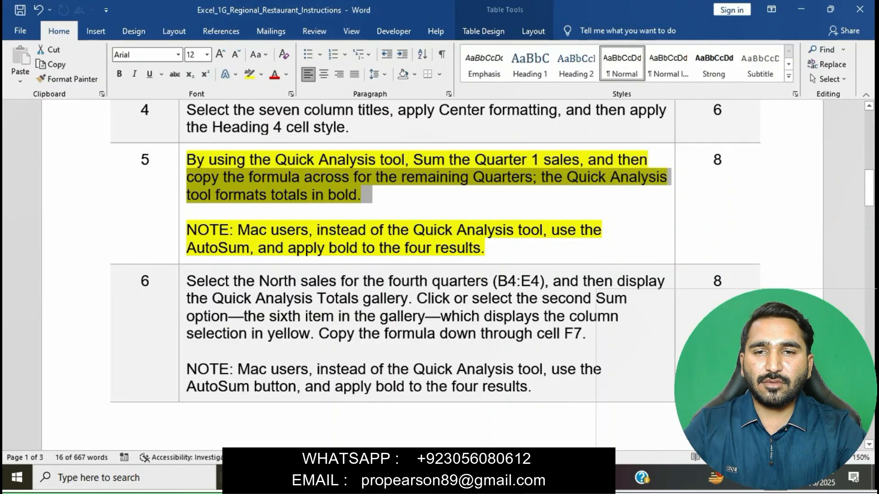
pyautogui.hotkey('alt', 'Tab')
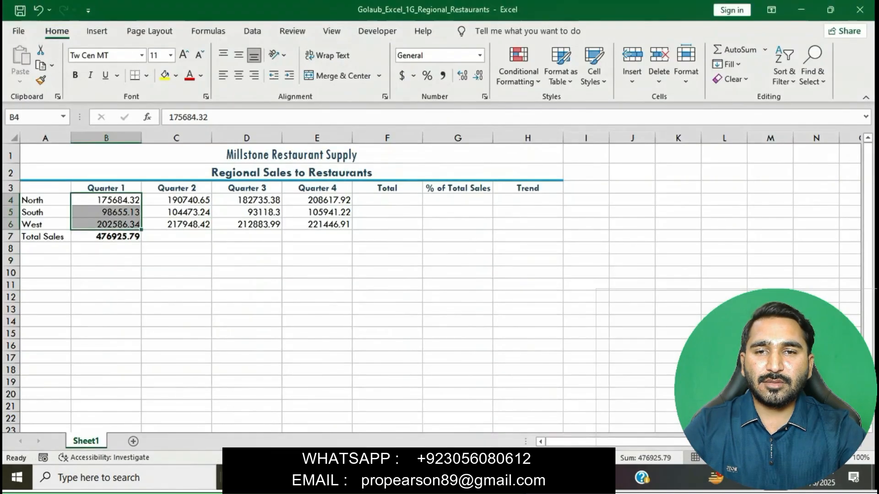
pyautogui.click(106, 237)
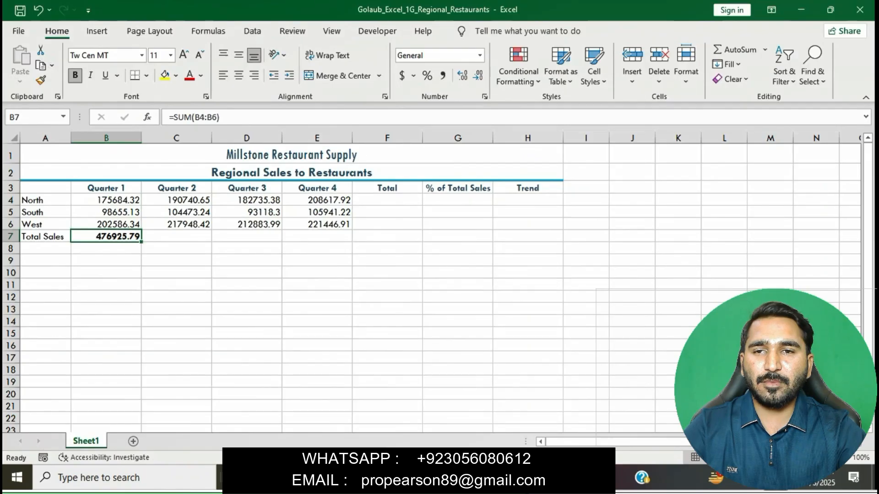
pyautogui.moveTo(142, 242); pyautogui.dragTo(350, 242)
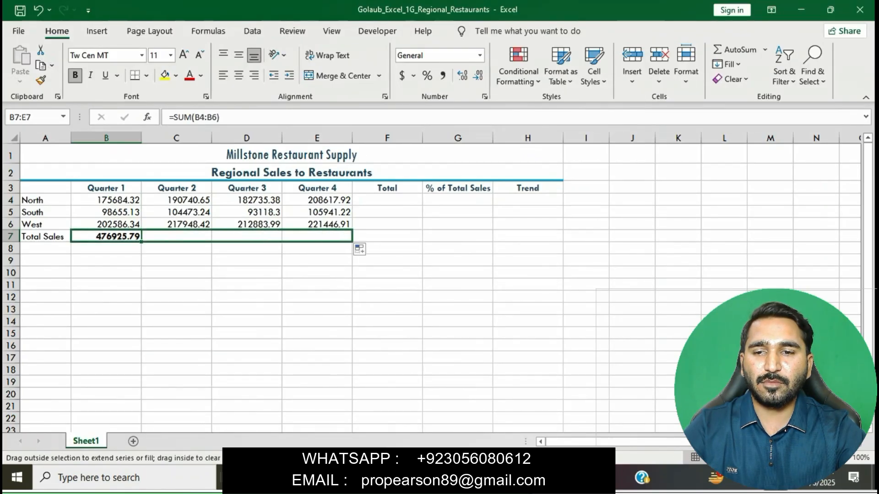
pyautogui.click(458, 357)
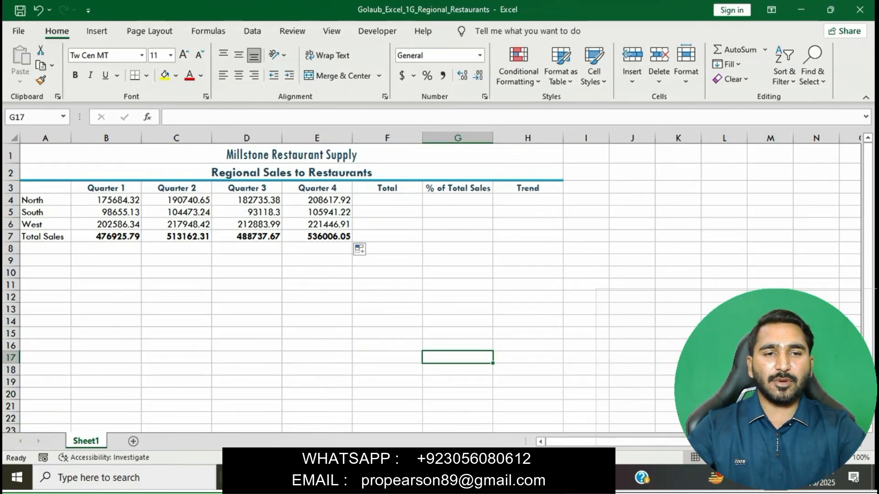
# Remove the yellow highlight from instruction step 5.
pyautogui.hotkey('alt', 'Tab')
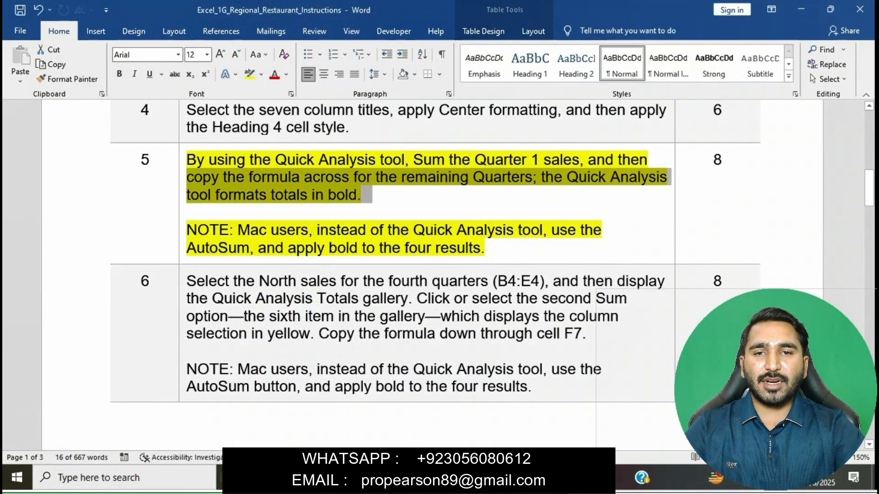
pyautogui.click(520, 177)
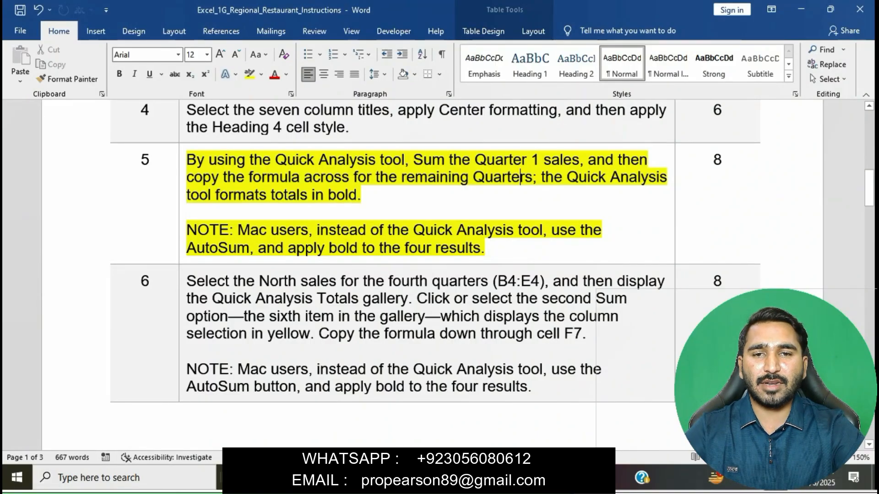
pyautogui.click(183, 159)
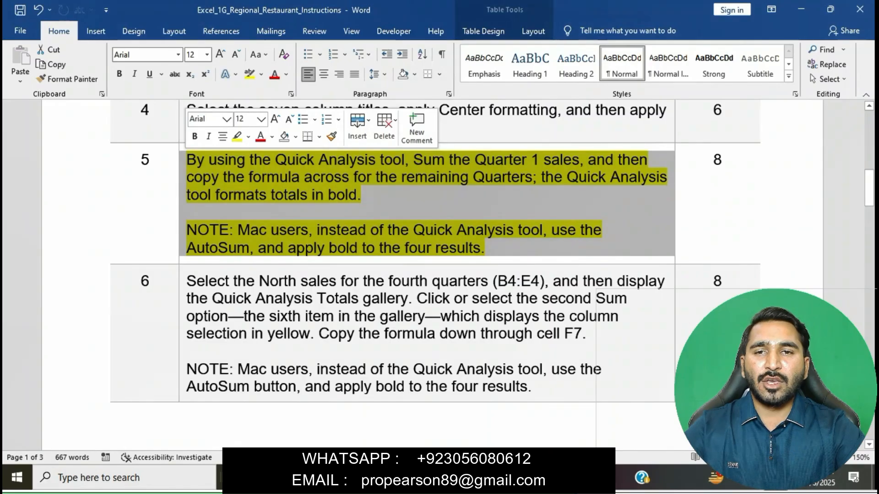
pyautogui.click(236, 136)
pyautogui.click(275, 196)
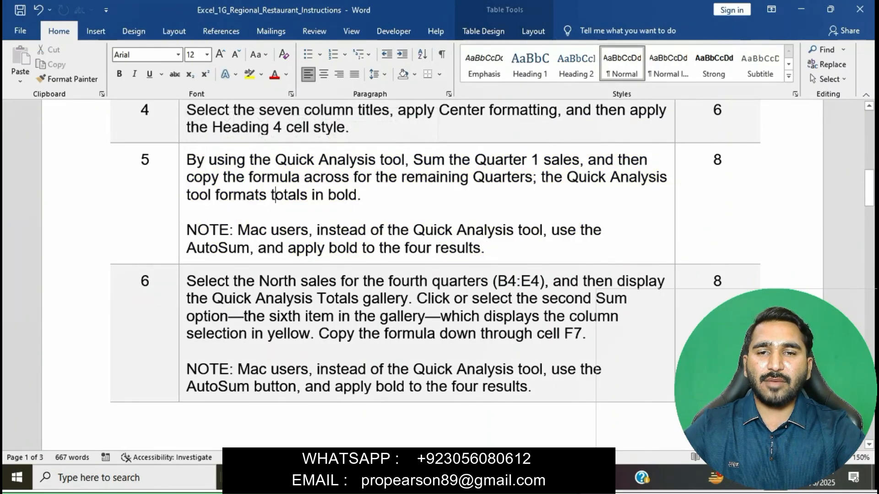
# Highlight step 6's row-total instructions in yellow and return to Excel.
pyautogui.scroll(-4, 435, 252)
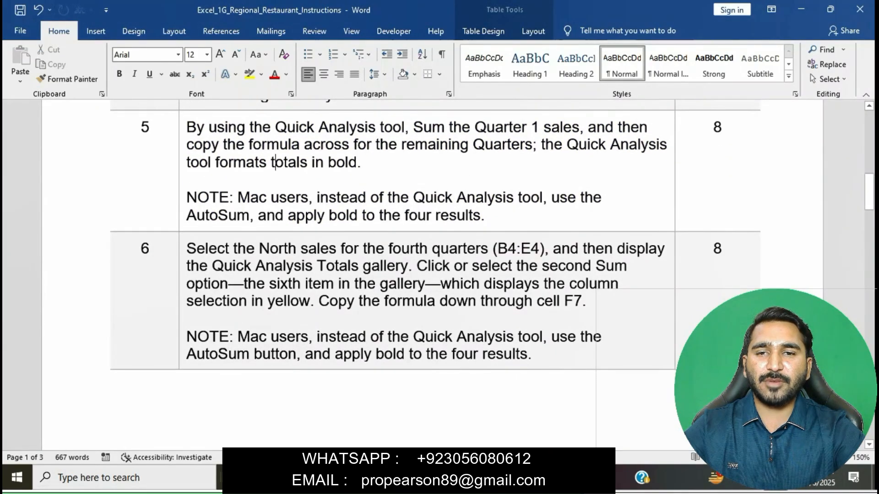
pyautogui.scroll(-1, 435, 252)
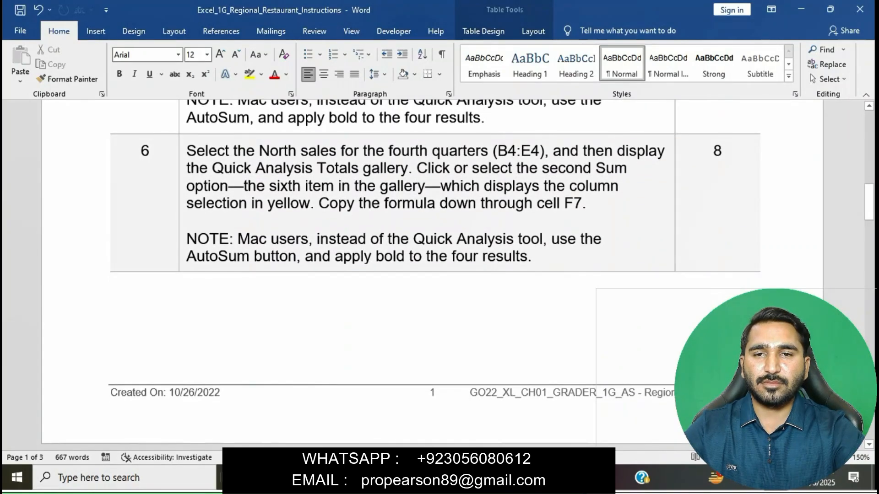
pyautogui.click(182, 159)
pyautogui.click(237, 135)
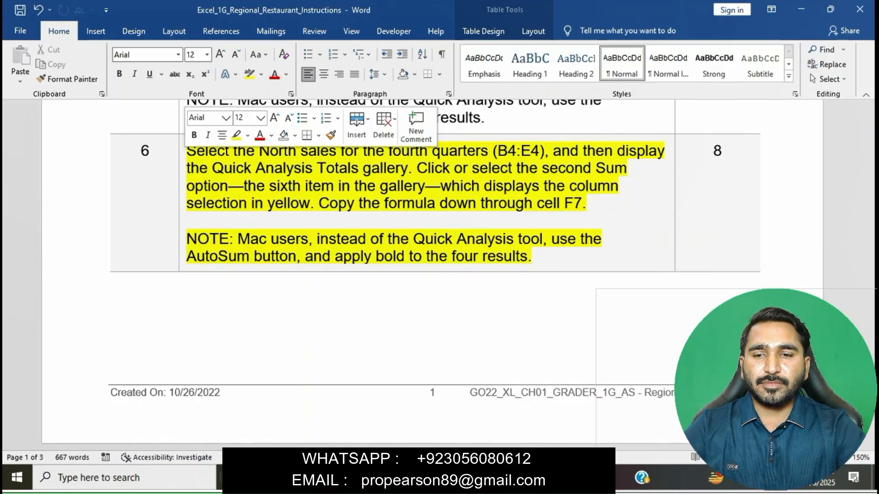
pyautogui.click(265, 186)
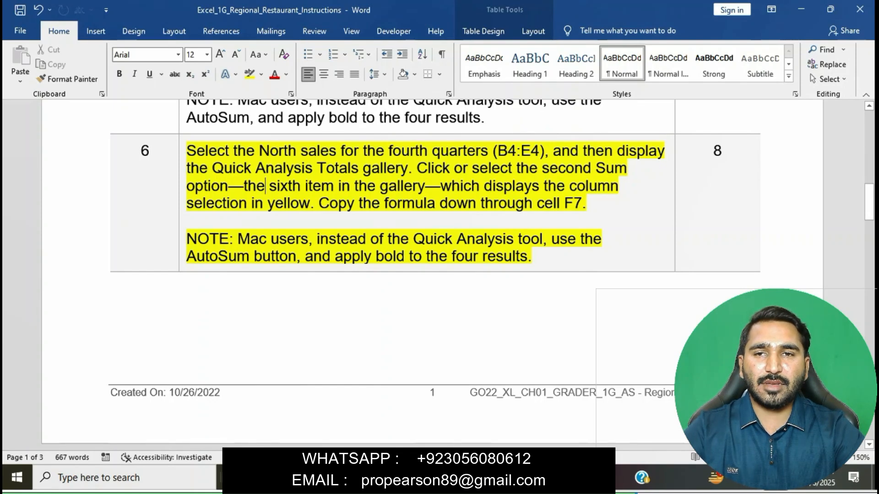
pyautogui.moveTo(186, 151); pyautogui.dragTo(554, 150)
pyautogui.hotkey('alt', 'Tab')
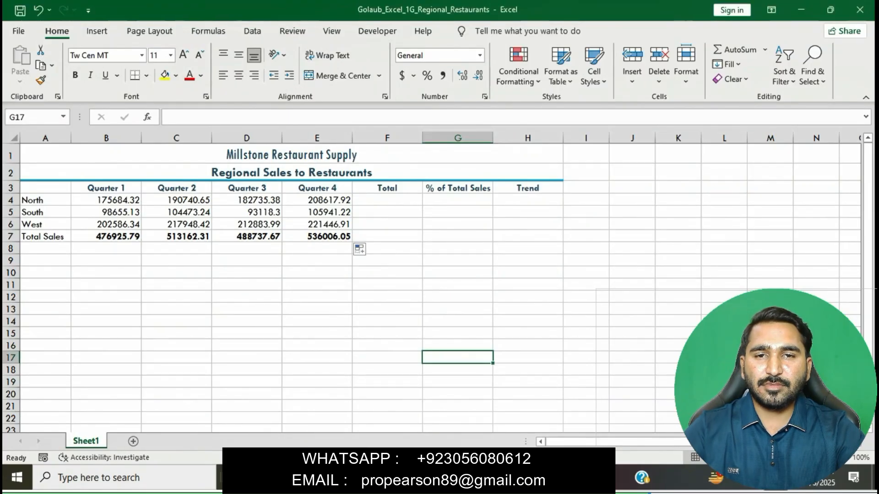
# Add the North row total in F4 with Quick Analysis's second Sum option on B4:E4.
pyautogui.moveTo(106, 200); pyautogui.dragTo(317, 200)
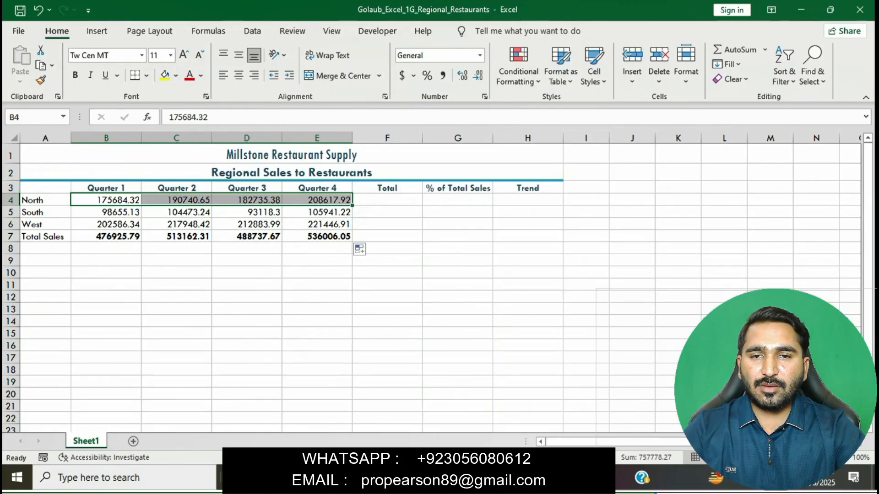
pyautogui.hotkey('alt', 'Tab')
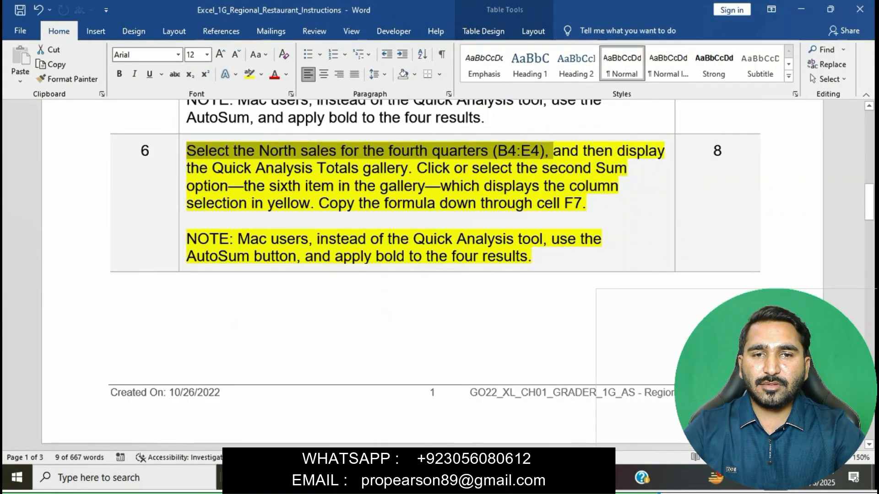
pyautogui.moveTo(187, 168); pyautogui.dragTo(408, 168)
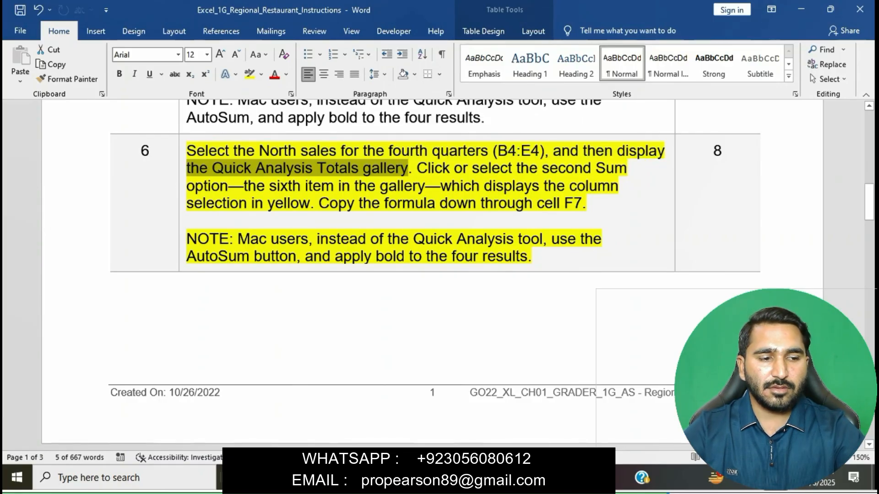
pyautogui.hotkey('alt', 'Tab')
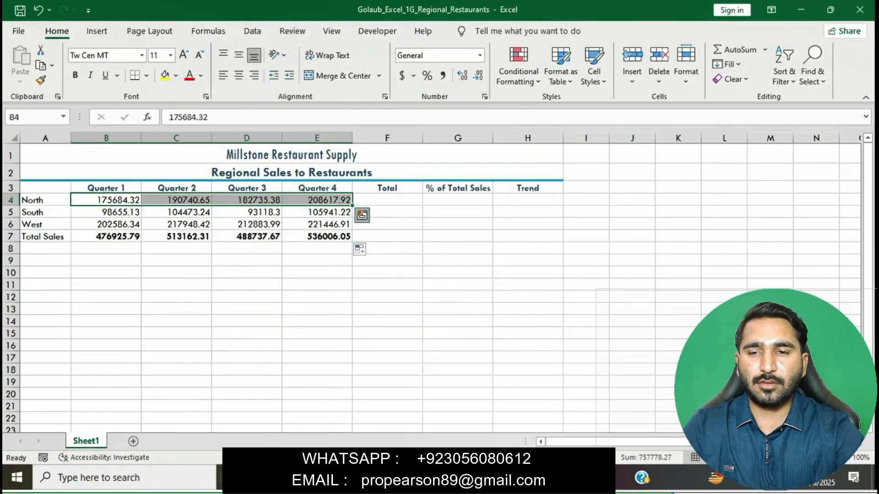
pyautogui.click(362, 215)
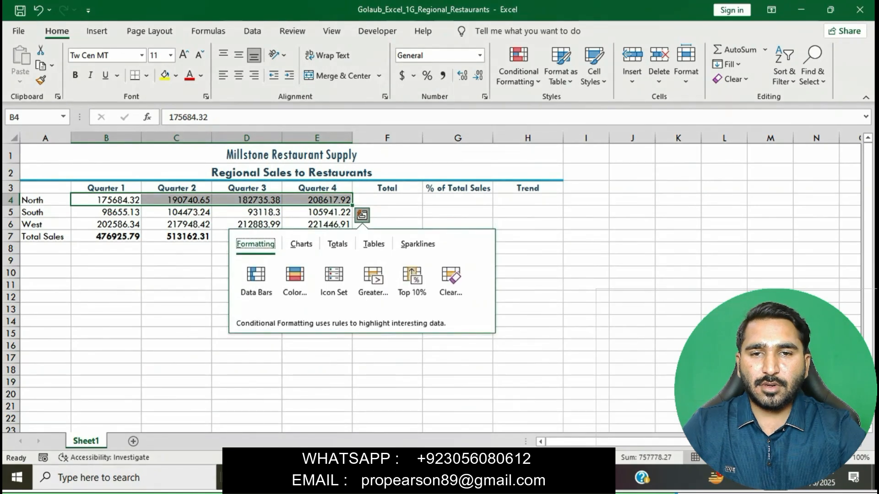
pyautogui.click(337, 244)
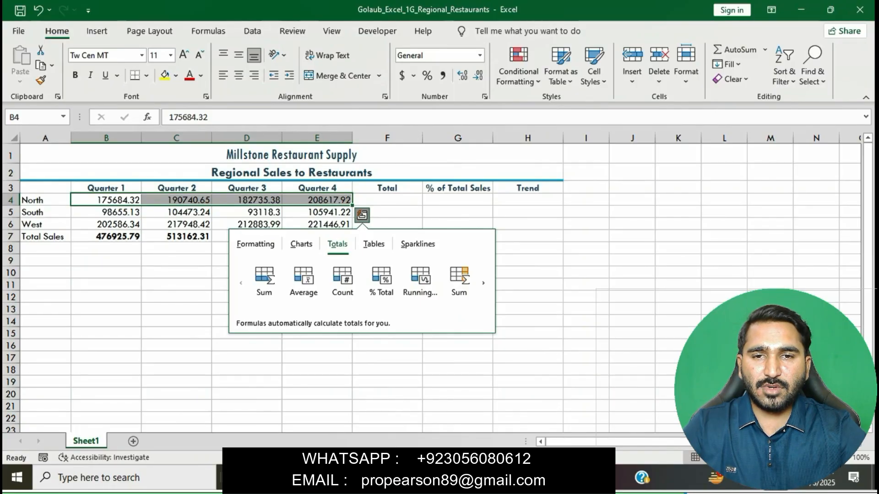
pyautogui.hotkey('alt', 'Tab')
pyautogui.moveTo(427, 168); pyautogui.dragTo(310, 203)
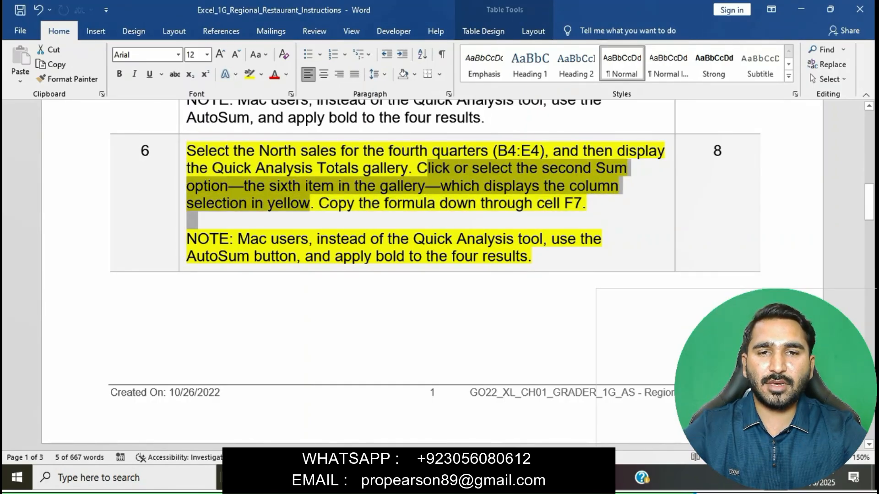
pyautogui.hotkey('alt', 'Tab')
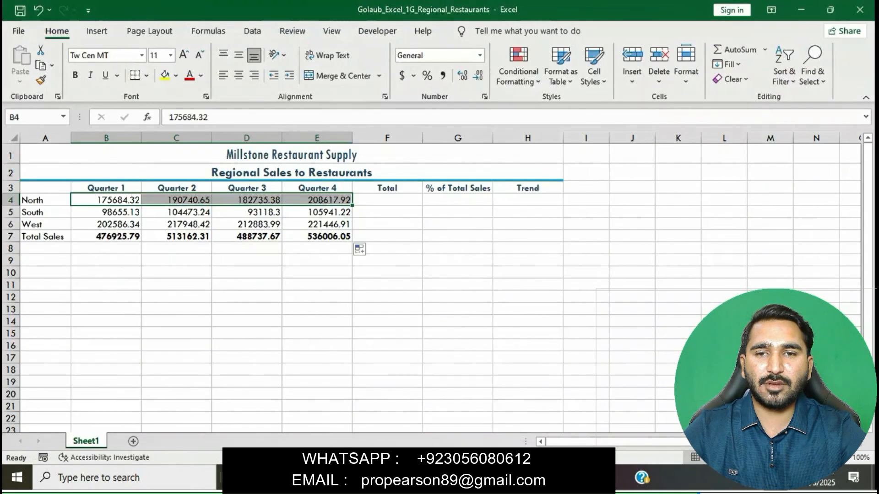
pyautogui.hotkey('ctrl', 'q')
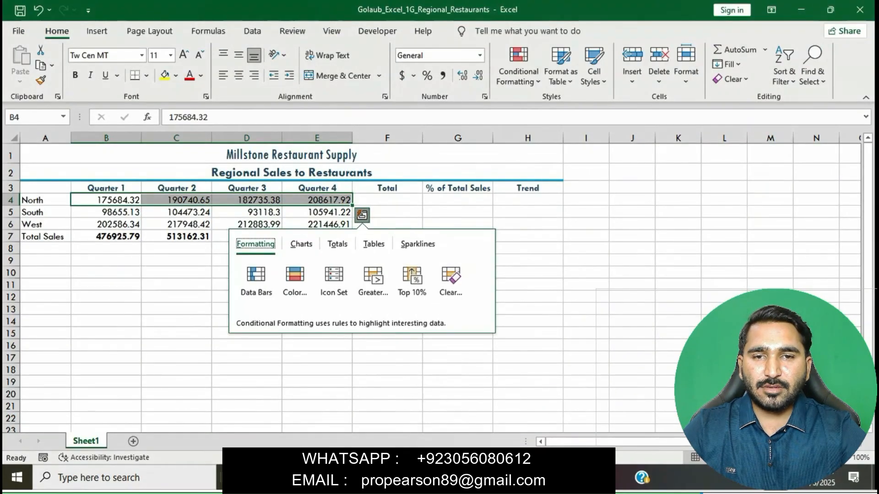
pyautogui.click(338, 244)
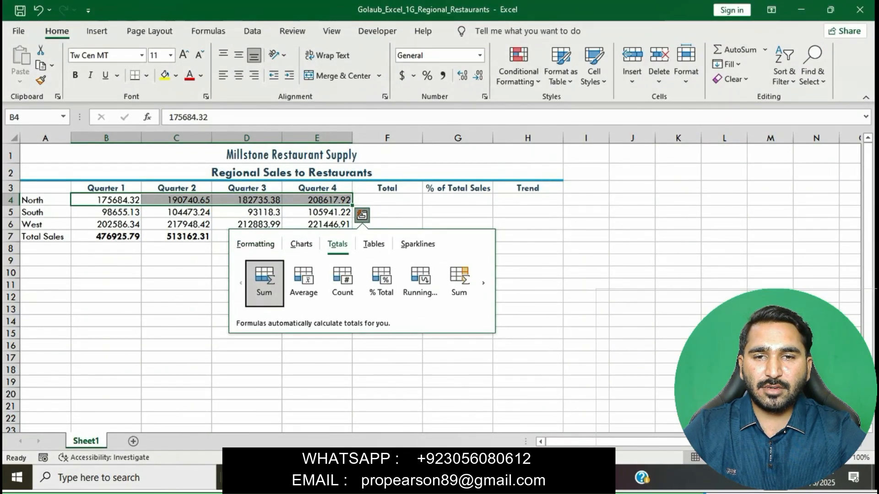
pyautogui.click(459, 280)
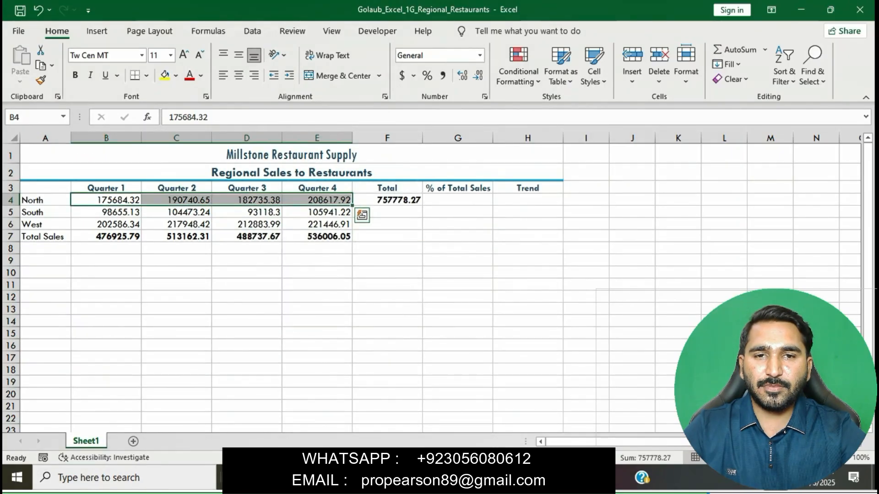
# Copy the F4 total formula down through F7 for South, West and Total Sales.
pyautogui.click(476, 477)
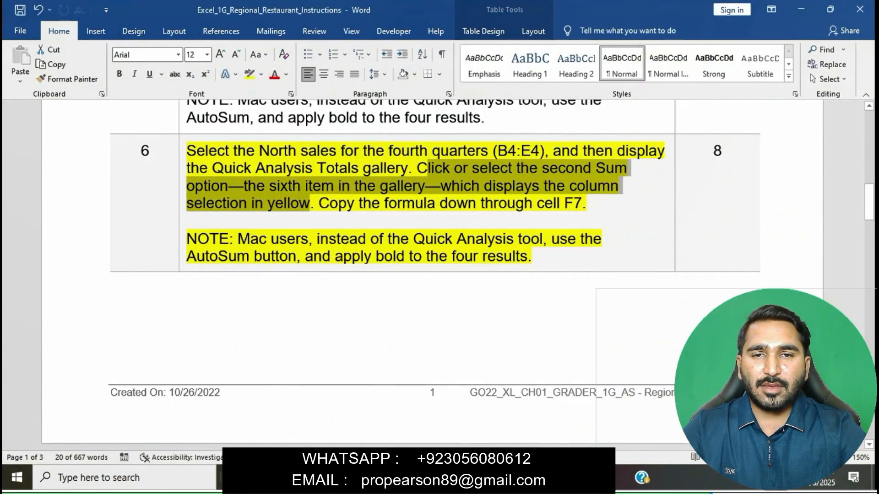
pyautogui.moveTo(320, 203); pyautogui.dragTo(598, 203)
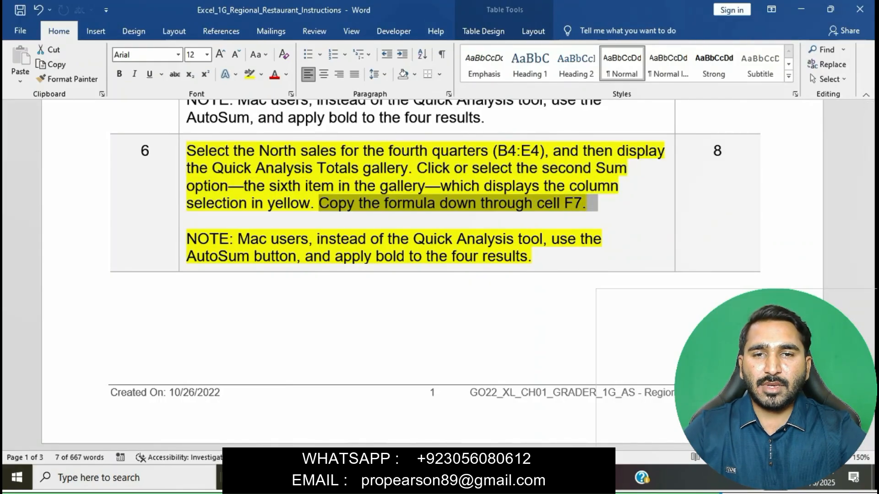
pyautogui.hotkey('alt', 'Tab')
pyautogui.click(387, 200)
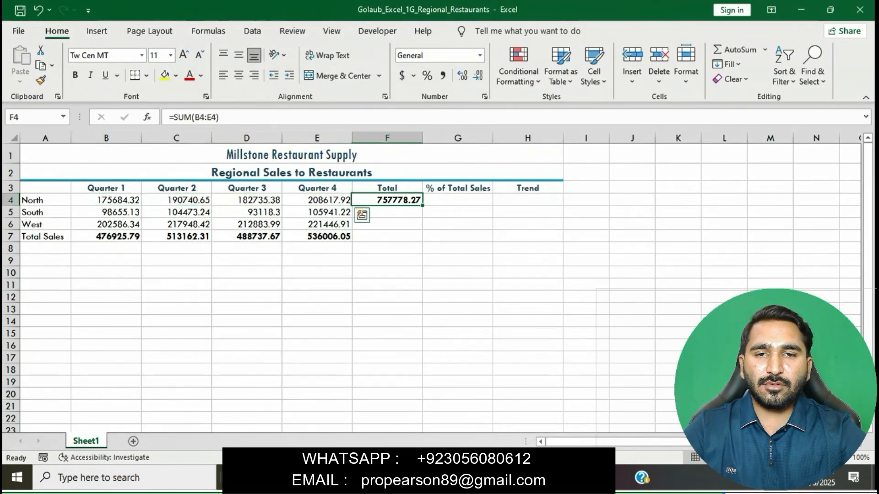
pyautogui.moveTo(422, 206); pyautogui.dragTo(422, 240)
pyautogui.click(528, 309)
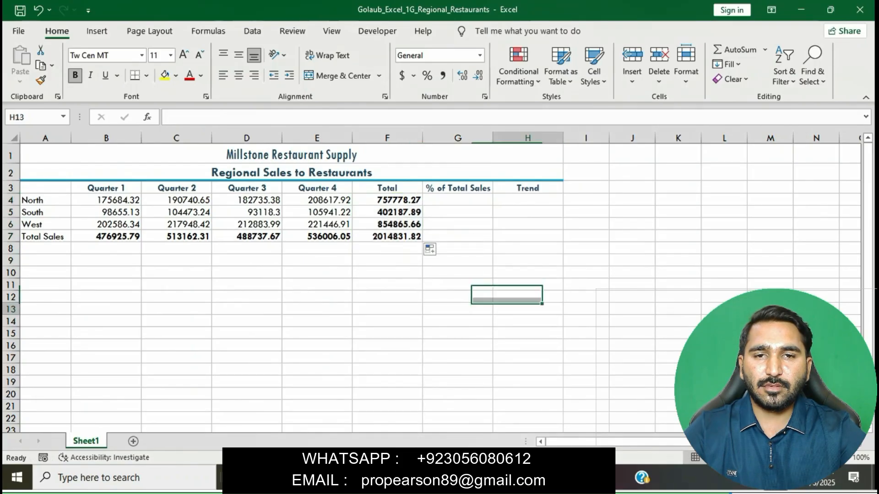
# Remove the yellow highlight from the completed step 6.
pyautogui.hotkey('alt', 'Tab')
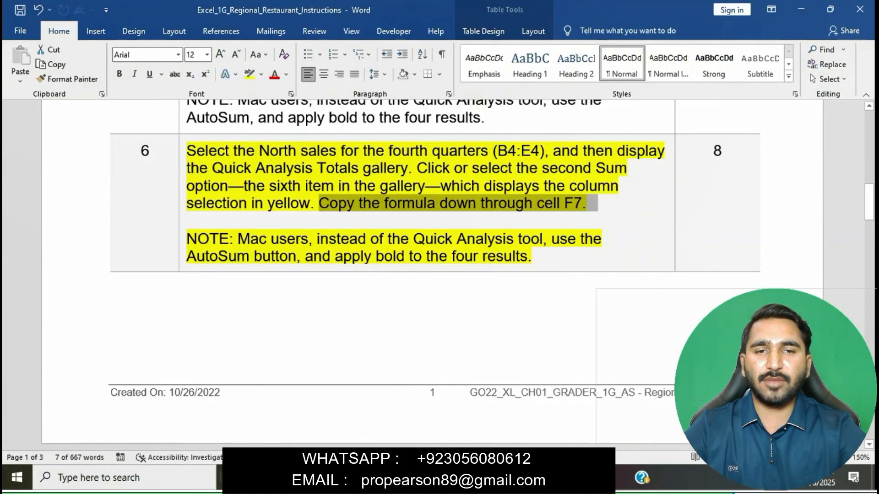
pyautogui.click(496, 187)
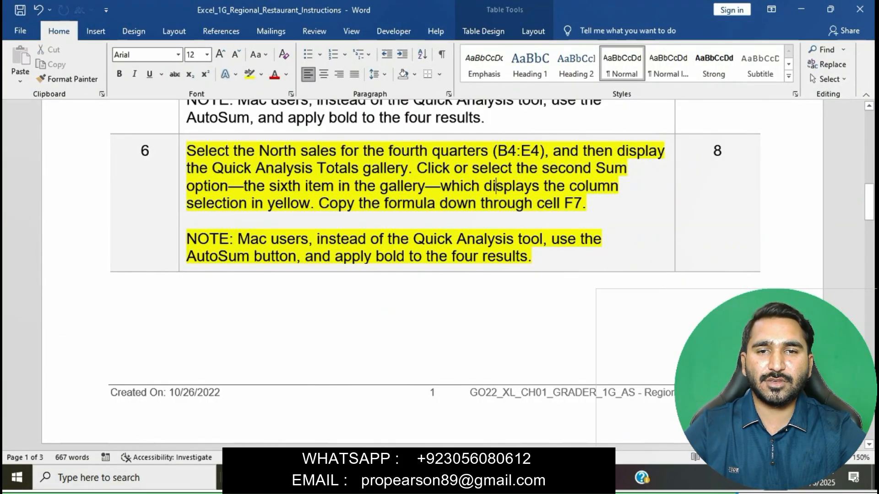
pyautogui.scroll(-10, 496, 186)
pyautogui.scroll(-15, 496, 186)
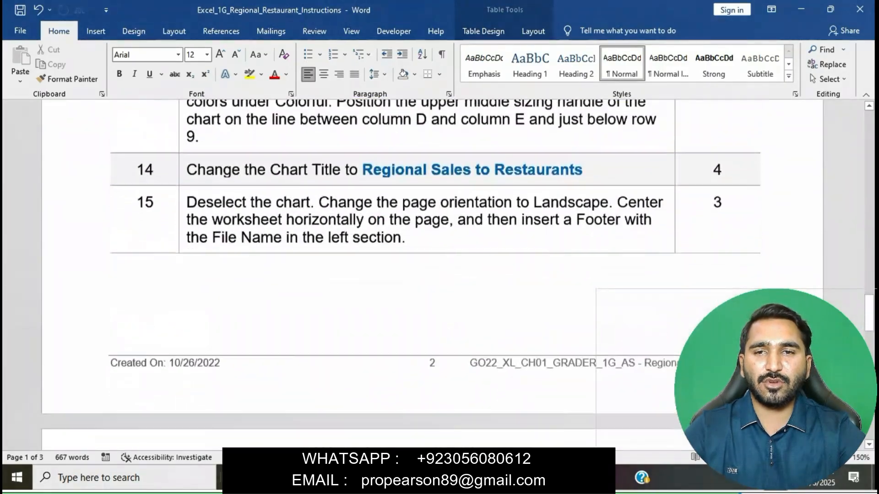
pyautogui.scroll(5, 496, 187)
pyautogui.scroll(10, 496, 186)
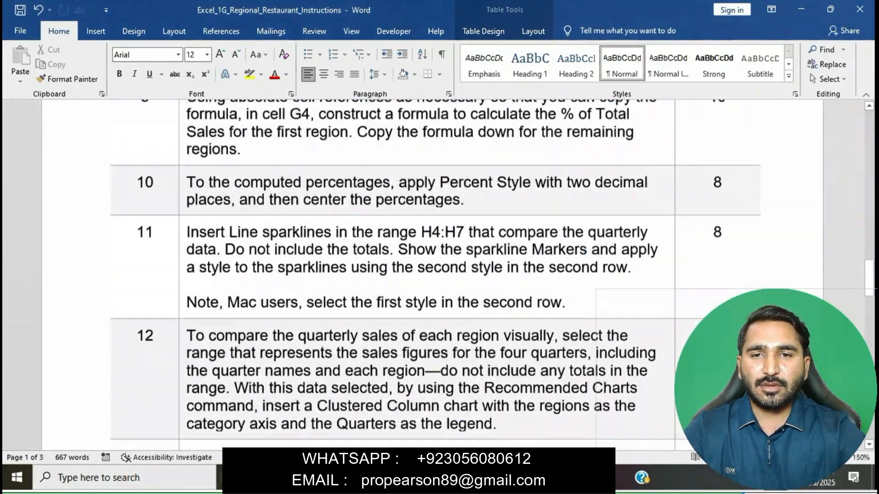
pyautogui.scroll(1, 427, 238)
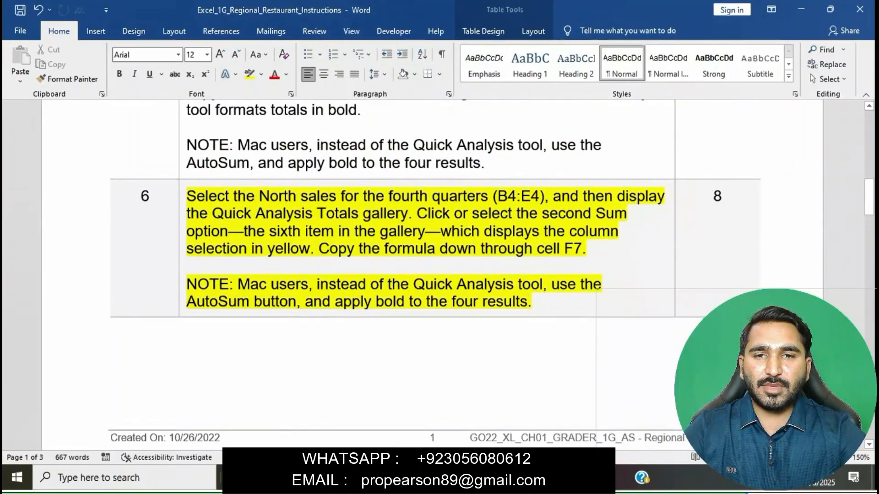
pyautogui.click(182, 198)
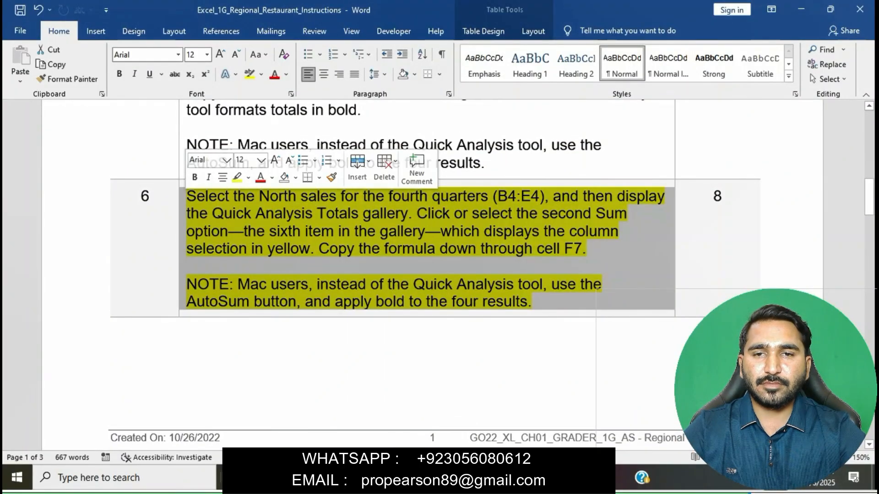
pyautogui.click(531, 302)
# Highlight step 7's Accounting and Comma Style instructions in yellow.
pyautogui.scroll(-7, 531, 301)
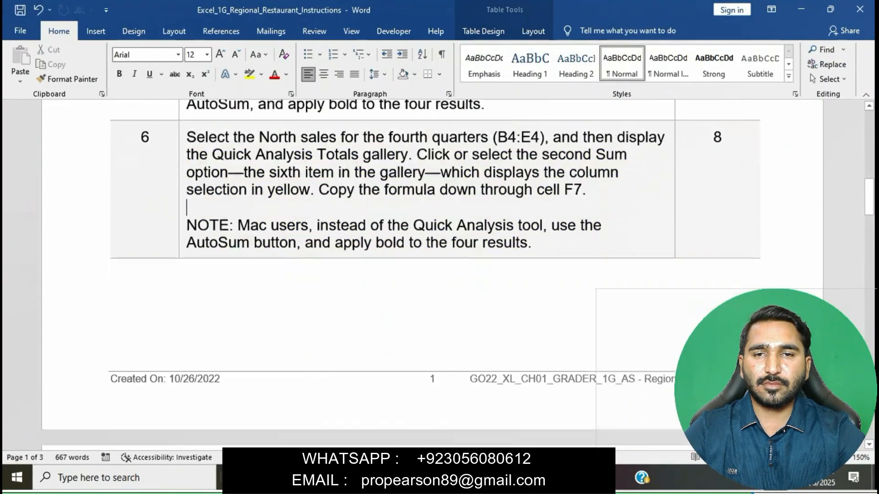
pyautogui.scroll(-1, 458, 274)
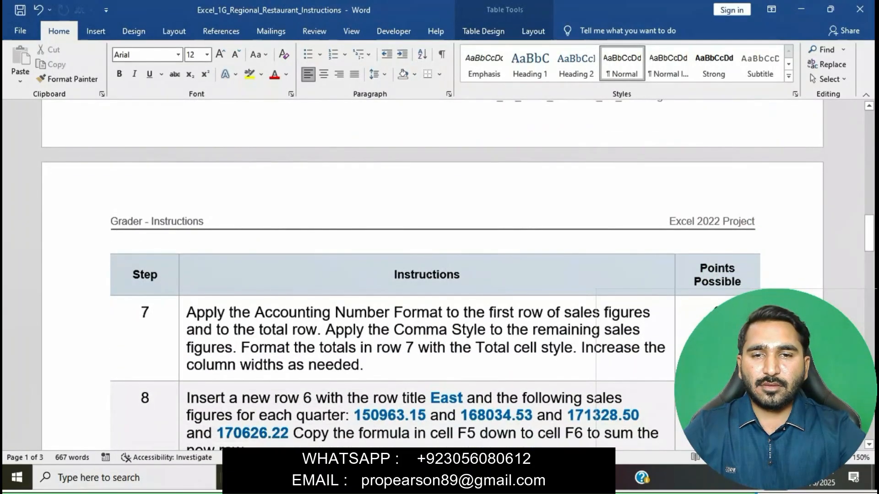
pyautogui.click(182, 316)
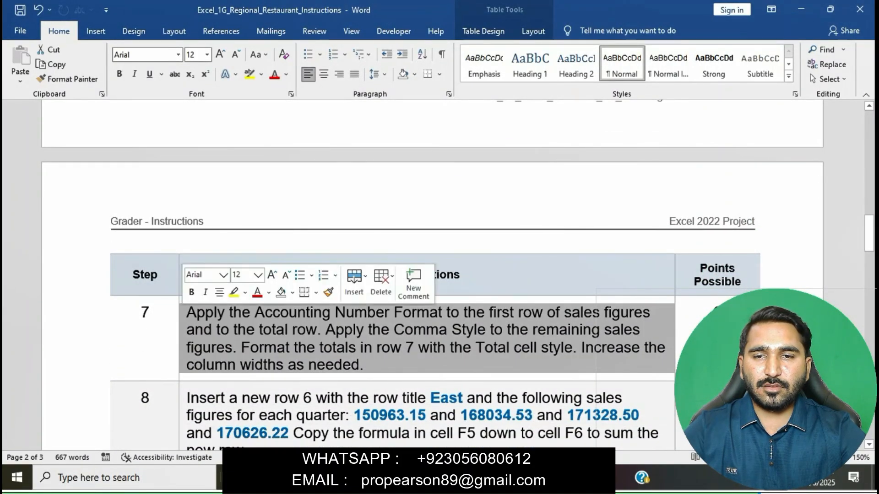
pyautogui.click(234, 292)
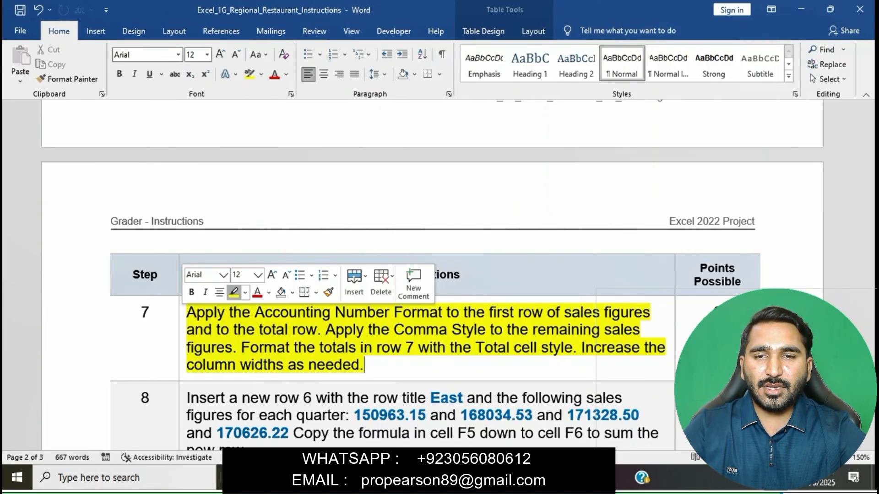
pyautogui.scroll(-3, 432, 275)
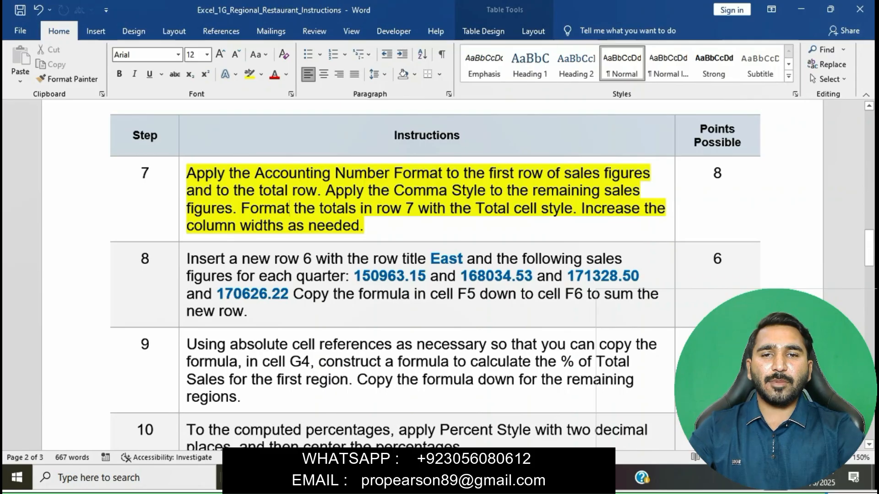
pyautogui.moveTo(186, 174); pyautogui.dragTo(324, 191)
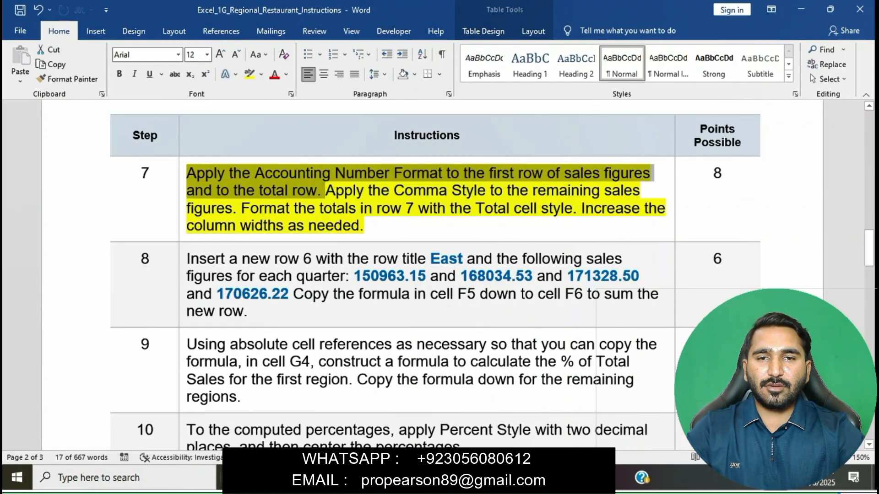
# Apply Accounting Number Format to the North row B4:F4.
pyautogui.hotkey('alt', 'Tab')
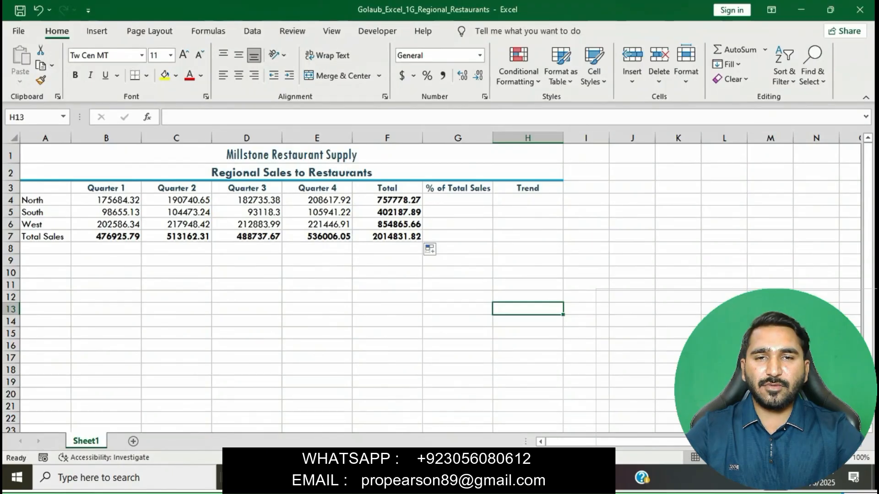
pyautogui.hotkey('alt', 'Tab')
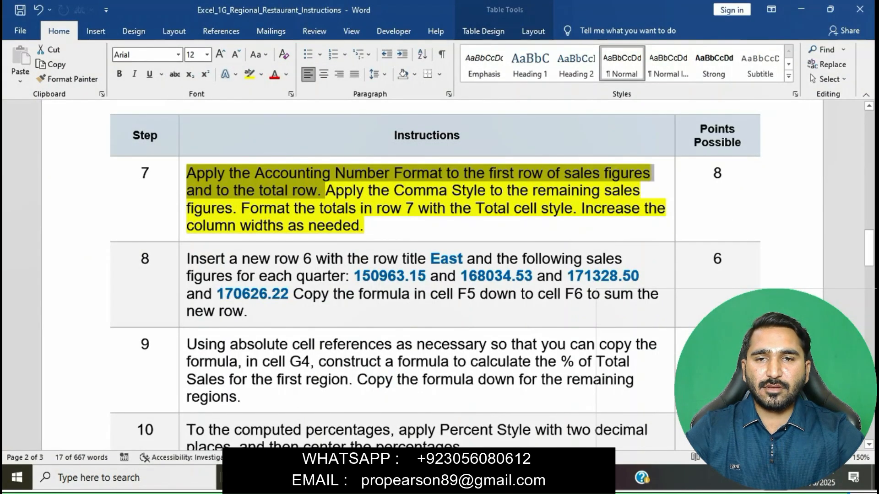
pyautogui.hotkey('alt', 'Tab')
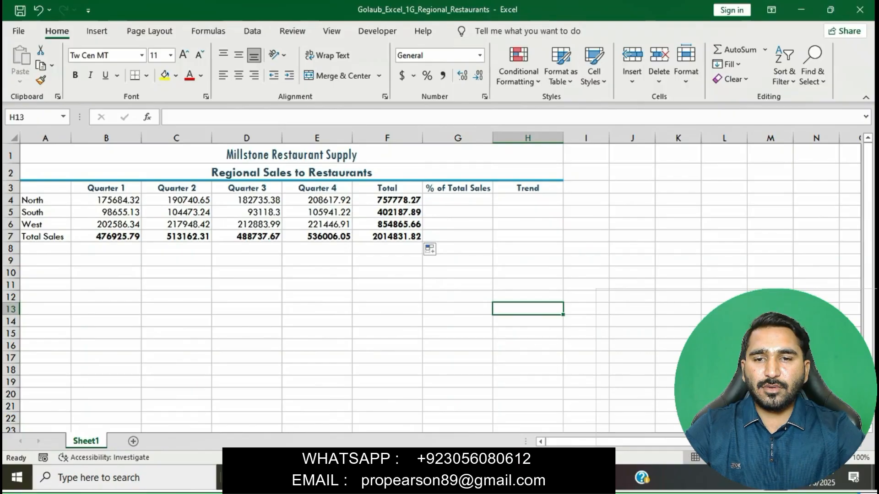
pyautogui.moveTo(105, 200); pyautogui.dragTo(387, 201)
pyautogui.click(402, 76)
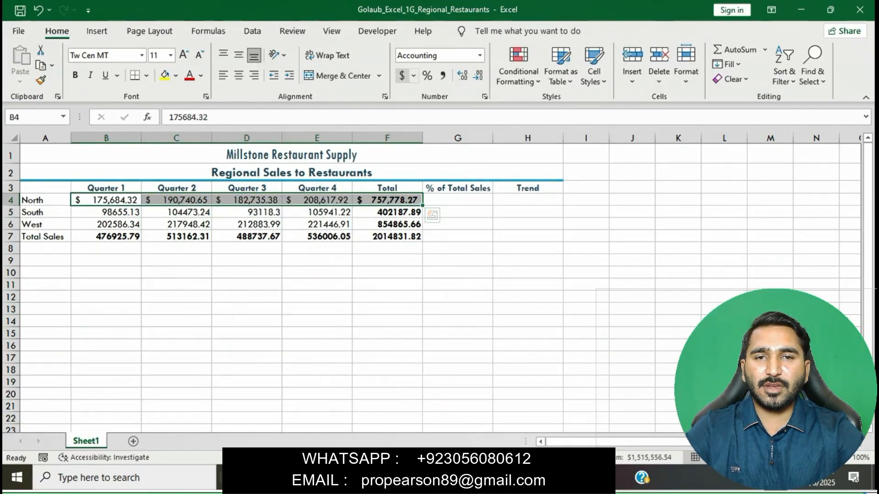
pyautogui.click(586, 309)
# Apply Accounting Number Format to the Total Sales row B7:F7, then return to Word.
pyautogui.hotkey('alt', 'Tab')
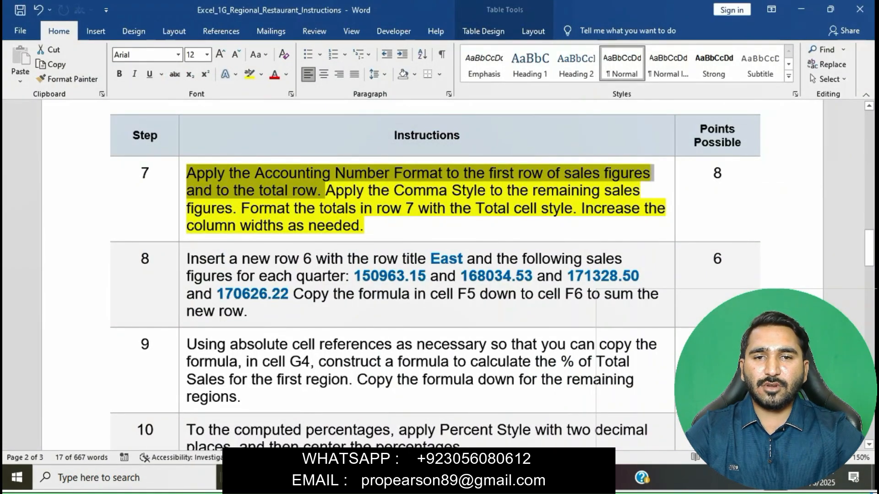
pyautogui.hotkey('alt', 'Tab')
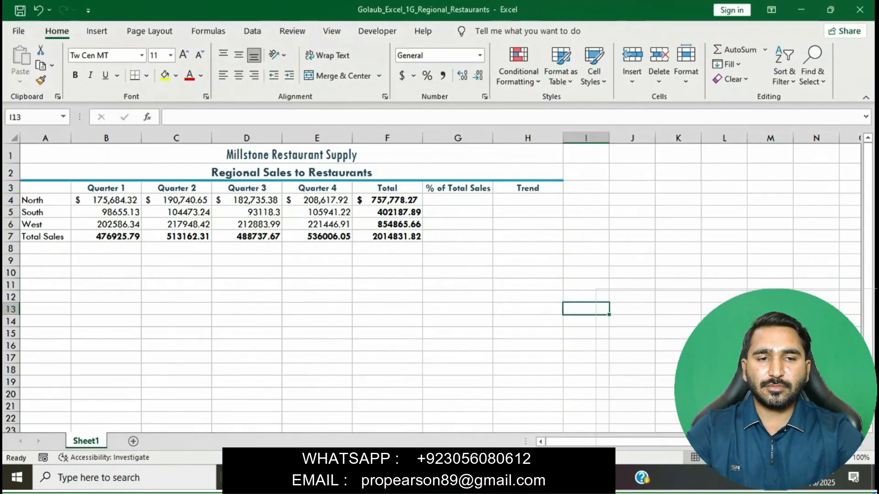
pyautogui.moveTo(106, 237); pyautogui.dragTo(388, 236)
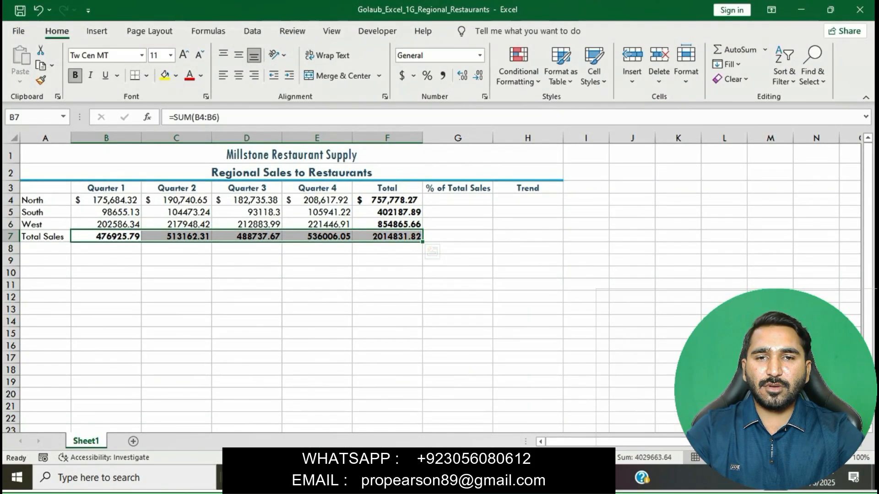
pyautogui.click(402, 75)
pyautogui.click(528, 309)
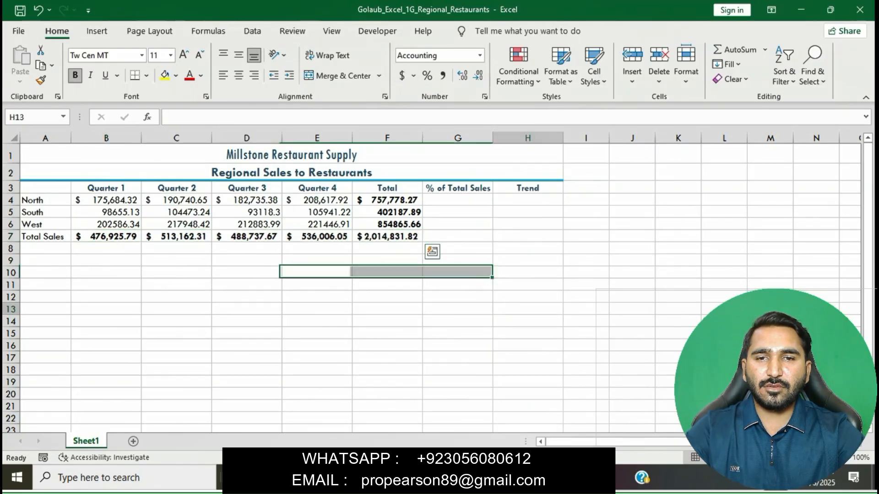
pyautogui.hotkey('alt', 'Tab')
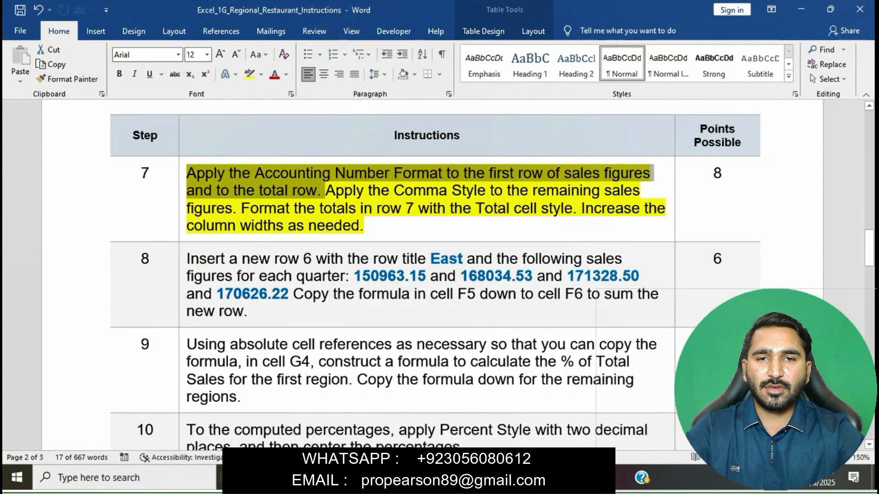
# Format the South and West figures in B5:F6 with Comma Style, then return to Word.
pyautogui.moveTo(326, 190); pyautogui.dragTo(237, 208)
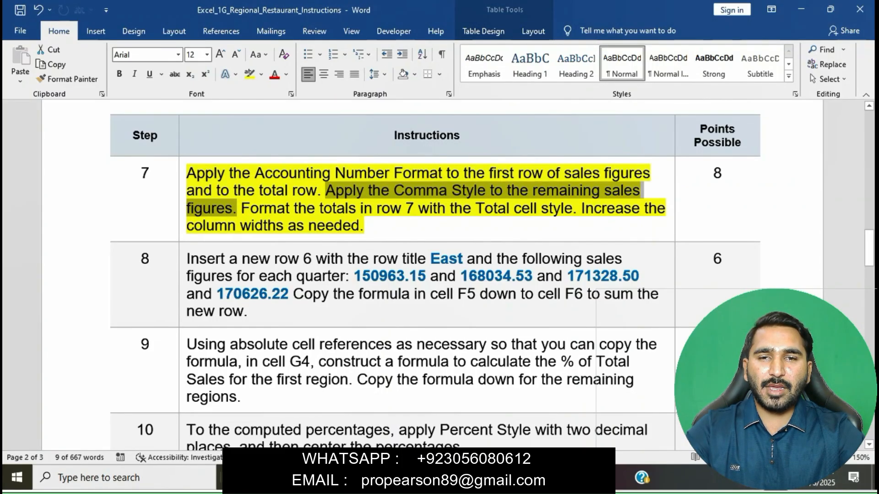
pyautogui.hotkey('alt', 'Tab')
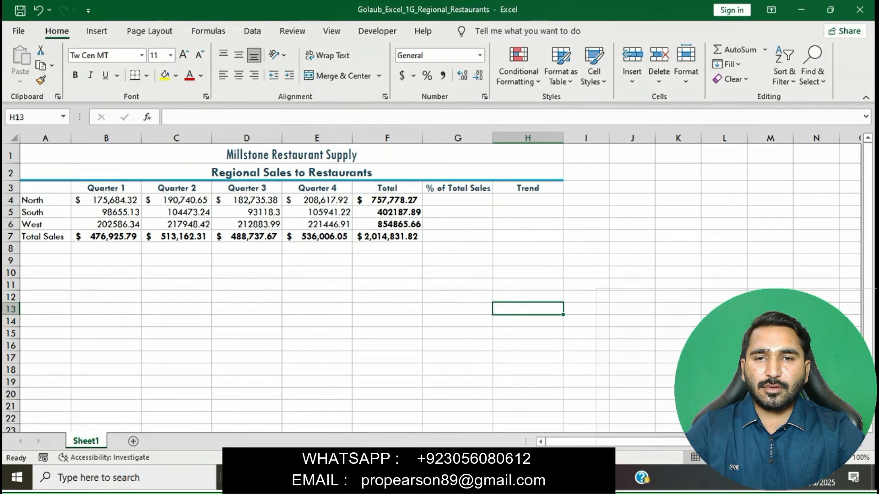
pyautogui.click(388, 200)
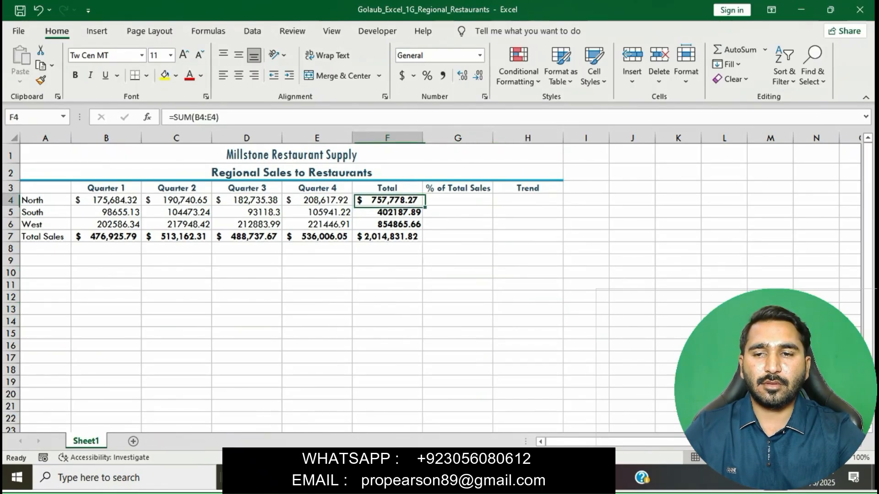
pyautogui.click(177, 212)
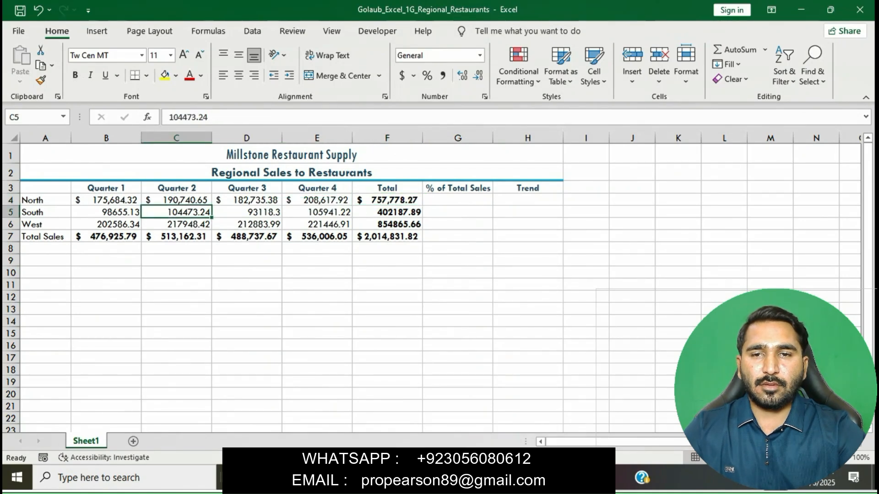
pyautogui.moveTo(107, 213); pyautogui.dragTo(388, 224)
pyautogui.click(442, 76)
pyautogui.click(528, 309)
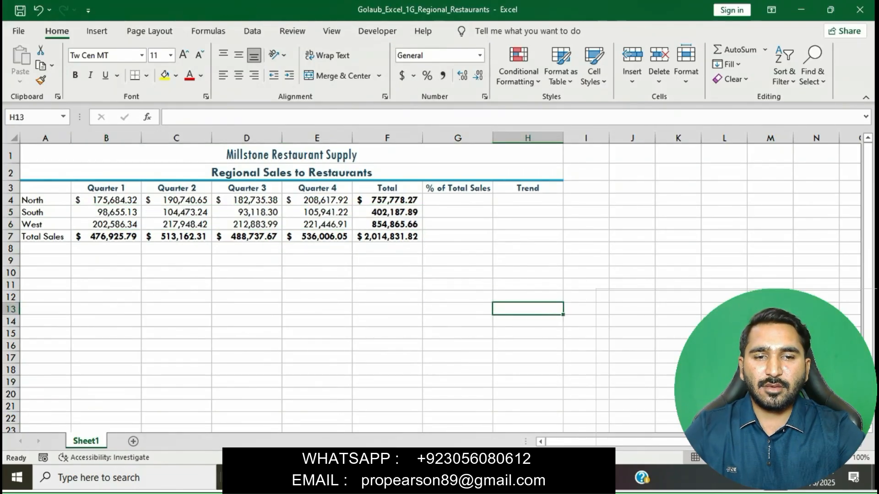
pyautogui.hotkey('alt', 'Tab')
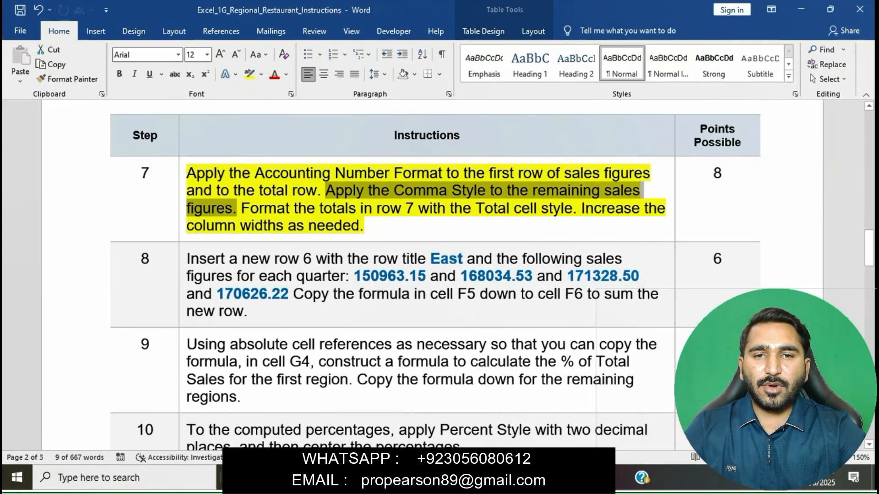
# Read step 7's Total cell style sentence and check the grand total formula in F7.
pyautogui.click(325, 226)
pyautogui.moveTo(242, 209); pyautogui.dragTo(572, 209)
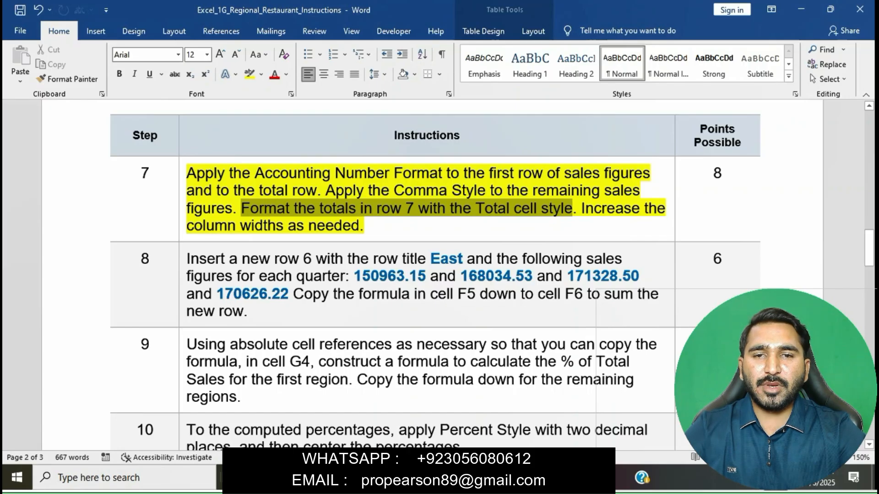
pyautogui.moveTo(572, 209); pyautogui.dragTo(583, 223)
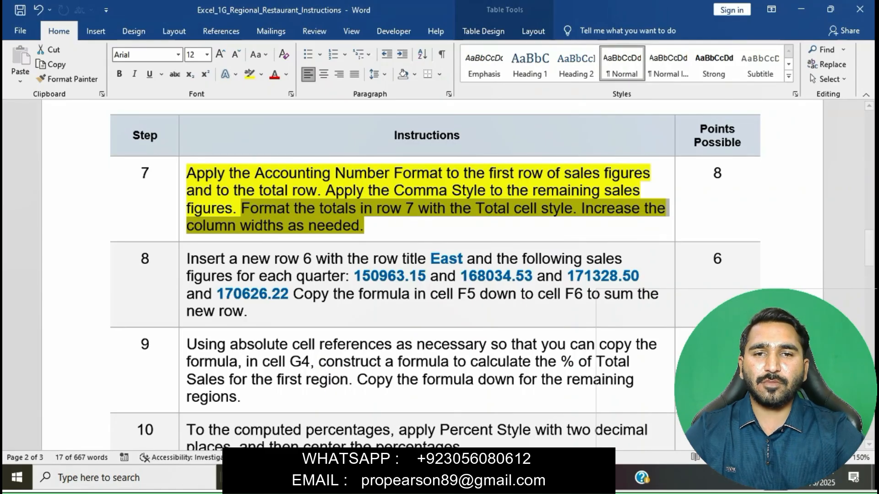
pyautogui.hotkey('alt', 'Tab')
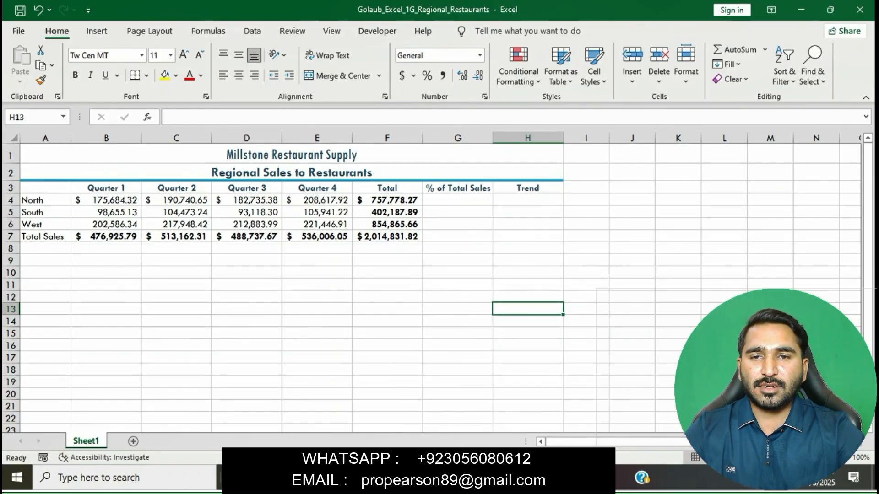
pyautogui.click(388, 237)
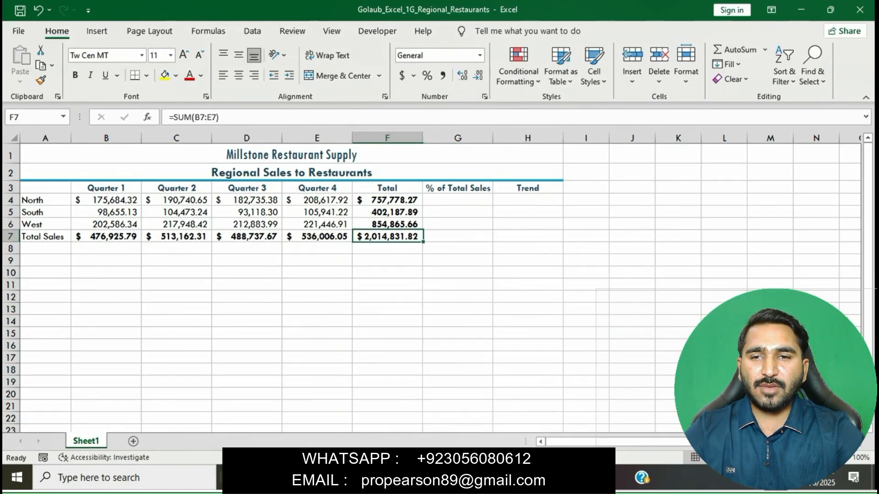
pyautogui.click(458, 309)
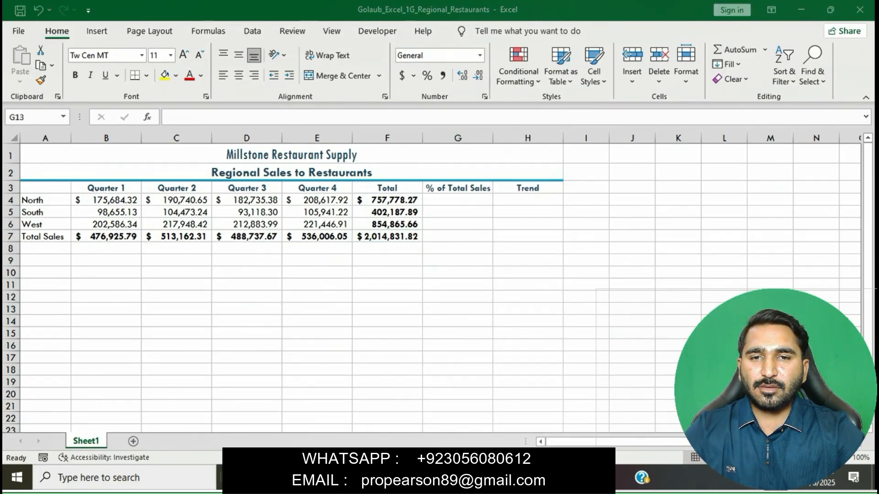
pyautogui.hotkey('alt', 'Tab')
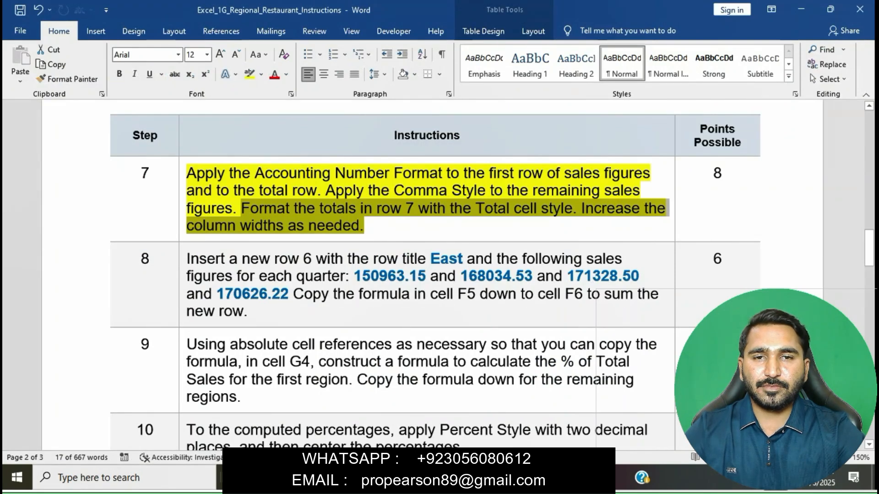
pyautogui.click(365, 226)
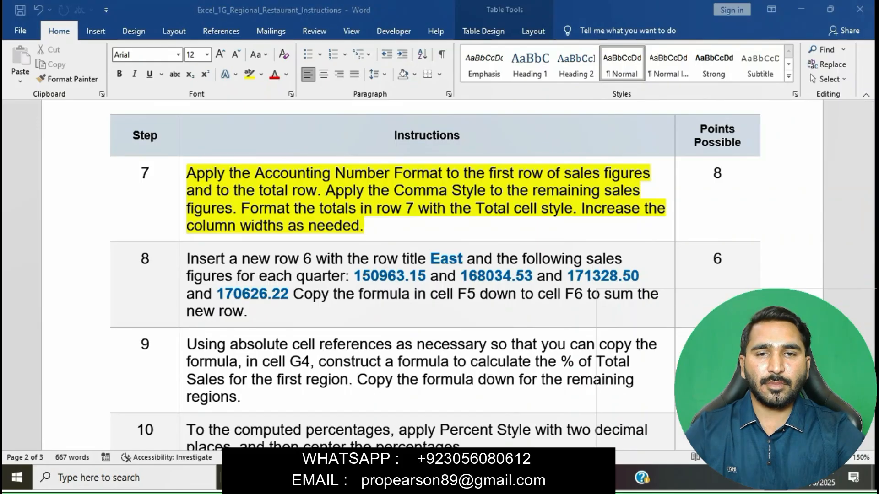
pyautogui.hotkey('alt', 'Tab')
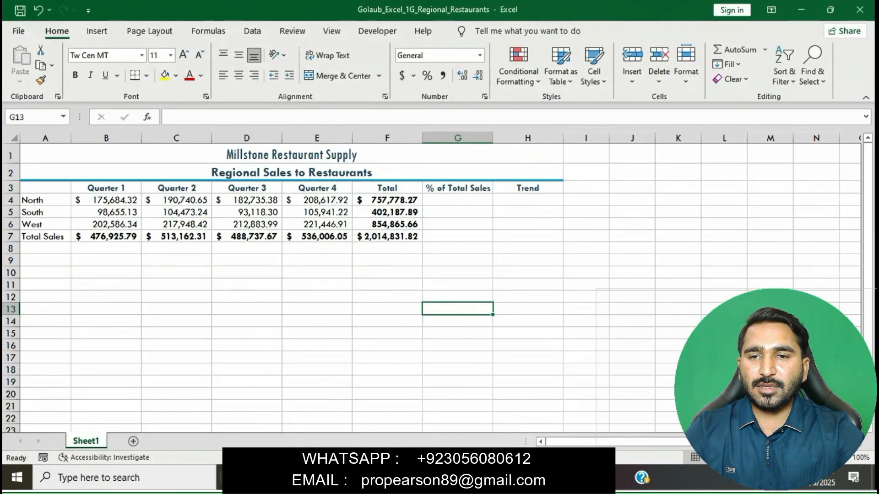
# Give the Total Sales row B7:F7 the Total cell style.
pyautogui.click(106, 236)
pyautogui.moveTo(107, 236); pyautogui.dragTo(387, 237)
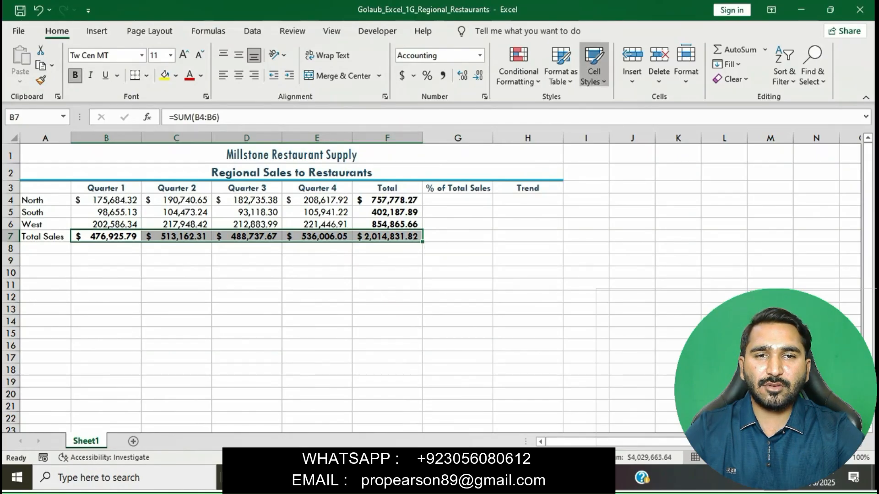
pyautogui.click(594, 64)
pyautogui.click(826, 269)
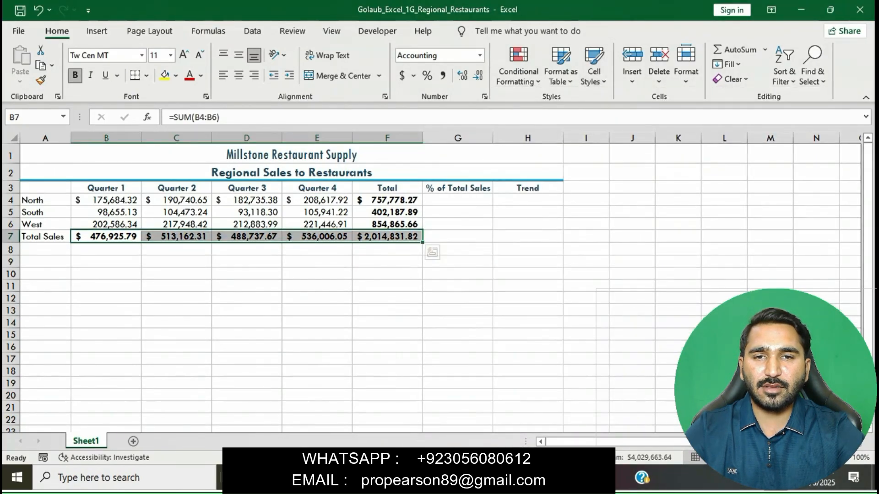
pyautogui.click(586, 323)
# Clear the yellow highlight from step 7 in the Word instructions.
pyautogui.click(467, 410)
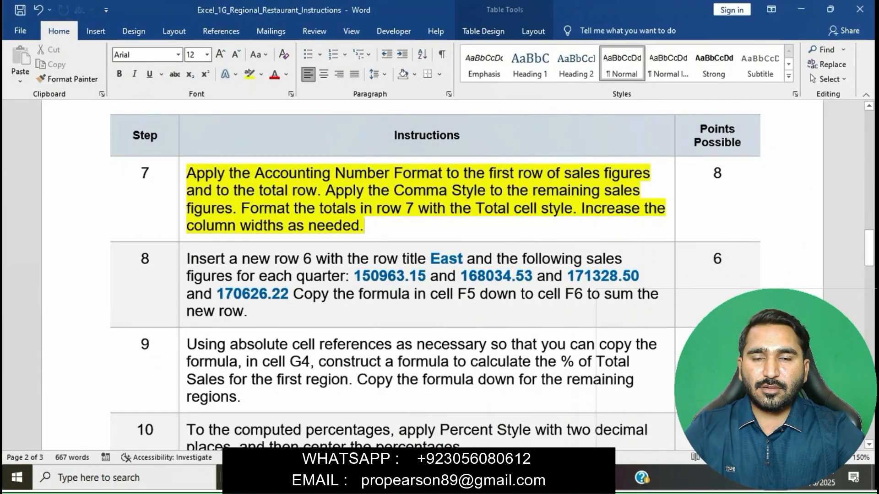
pyautogui.click(182, 176)
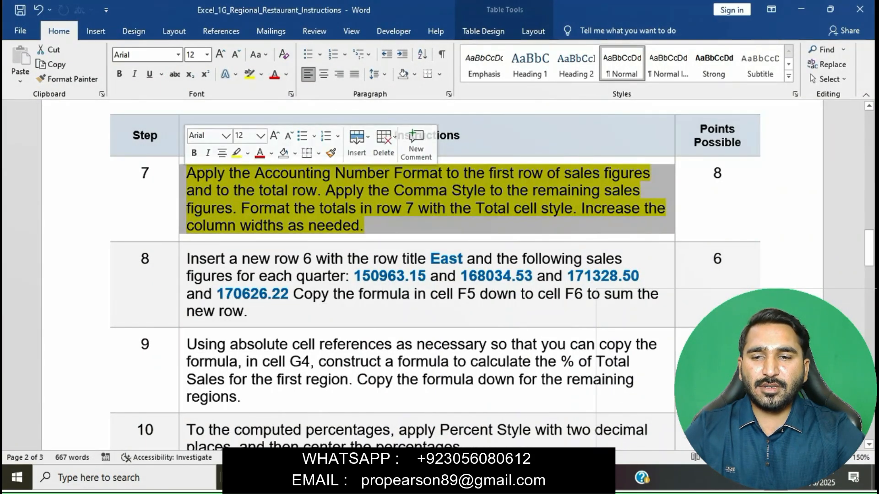
pyautogui.click(237, 153)
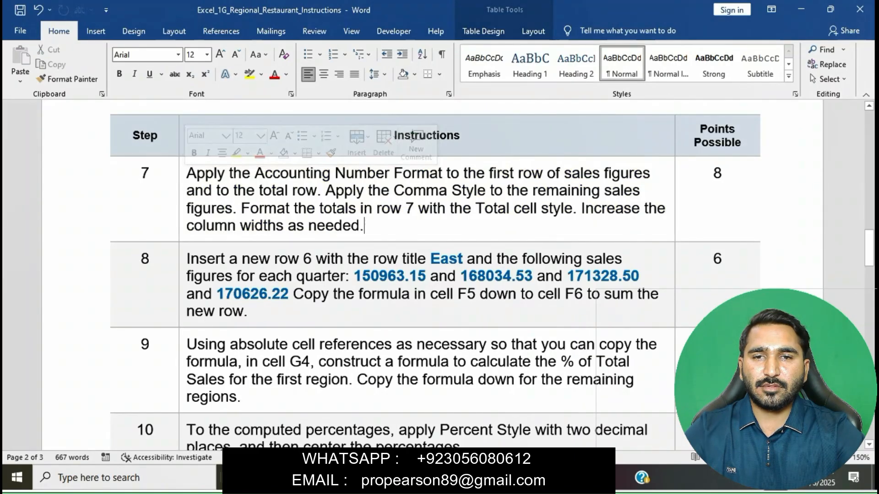